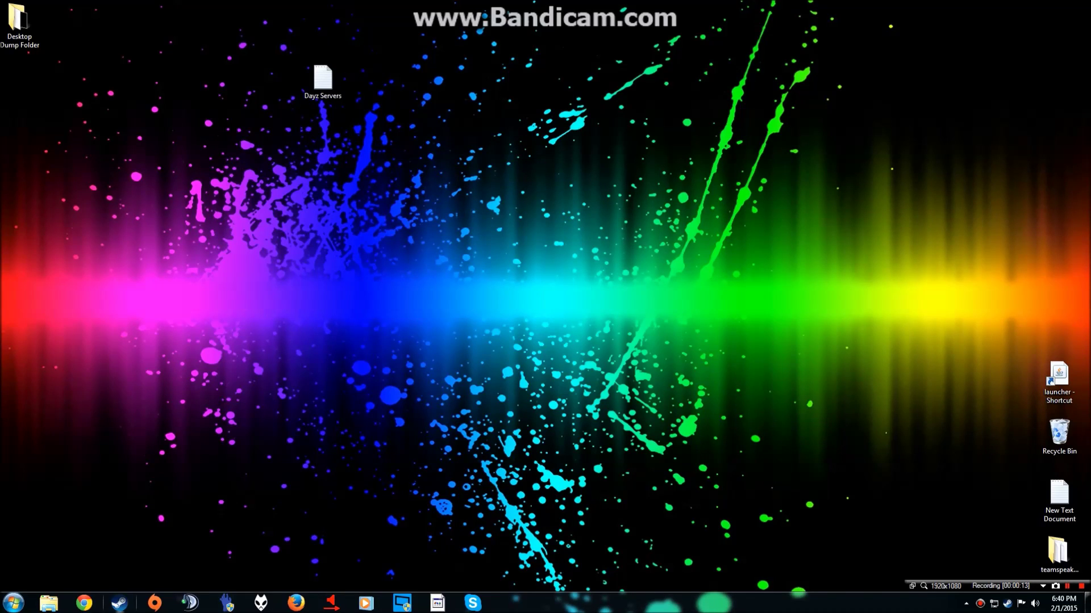
# - Launch Google Chrome from the Windows taskbar
pyautogui.click(84, 603)
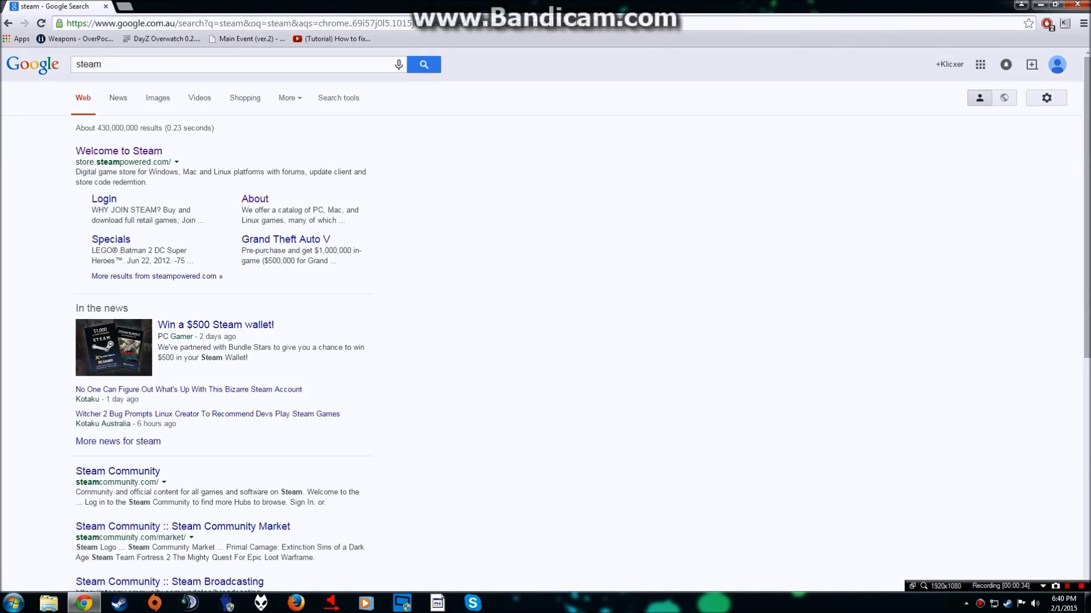
# - Open the 'Welcome to Steam' result for store.steampowered.com from the Google results
pyautogui.click(119, 151)
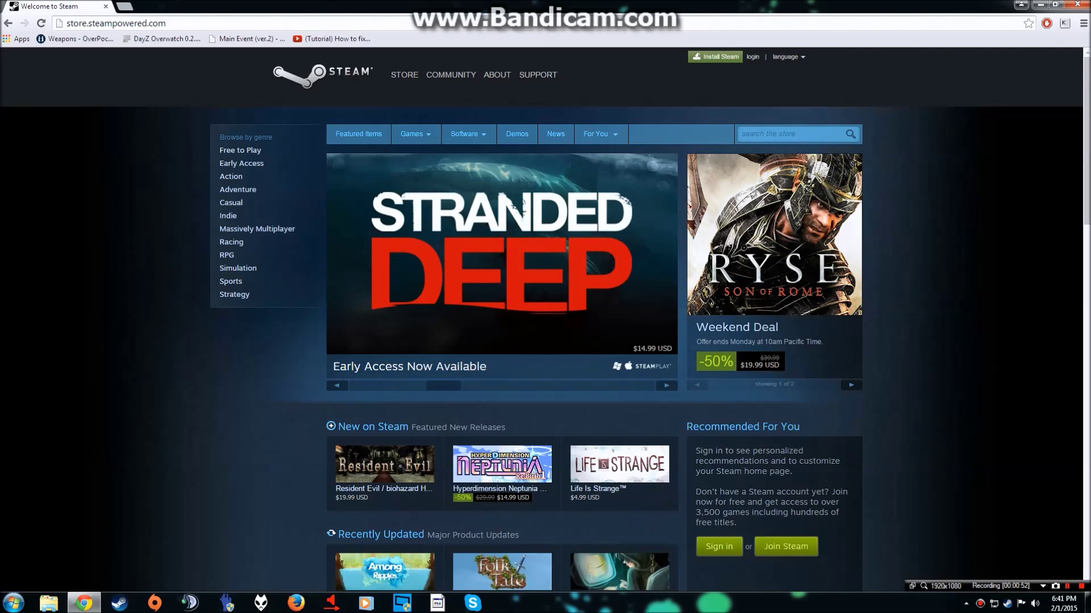
# - Go to Steam's About page and bring up the options for the downloaded SteamSetup (1).exe
pyautogui.scroll(-2, 545, 318)
pyautogui.scroll(2, 545, 318)
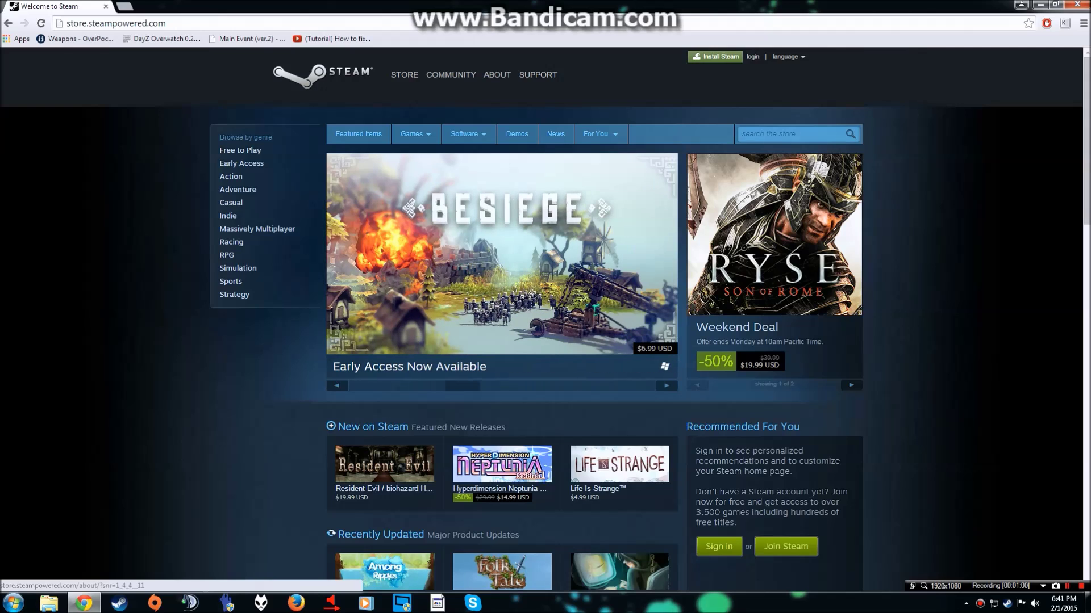
pyautogui.click(497, 75)
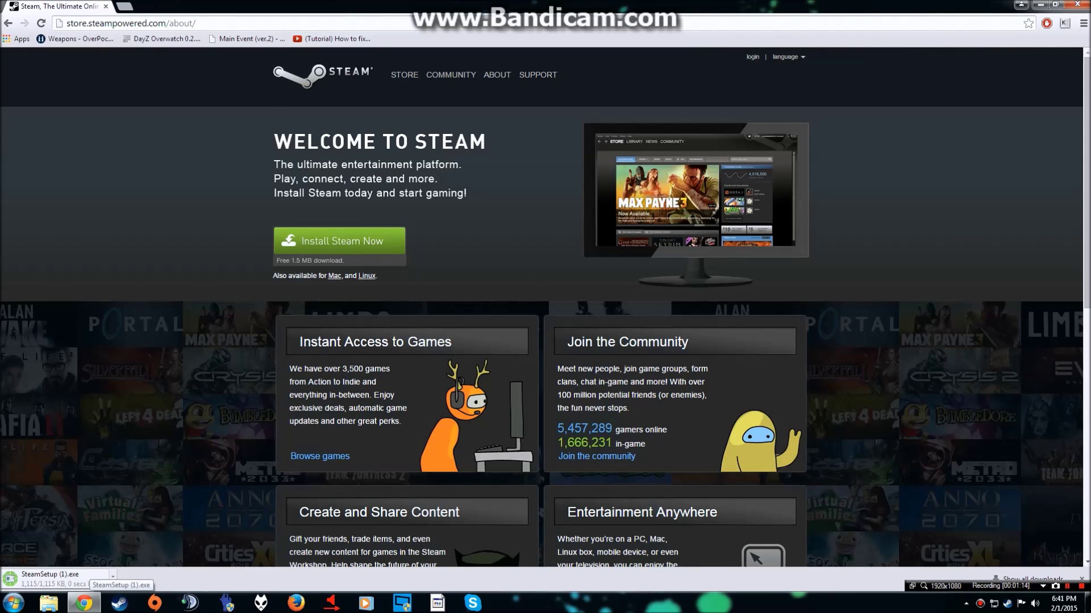
pyautogui.rightClick(86, 578)
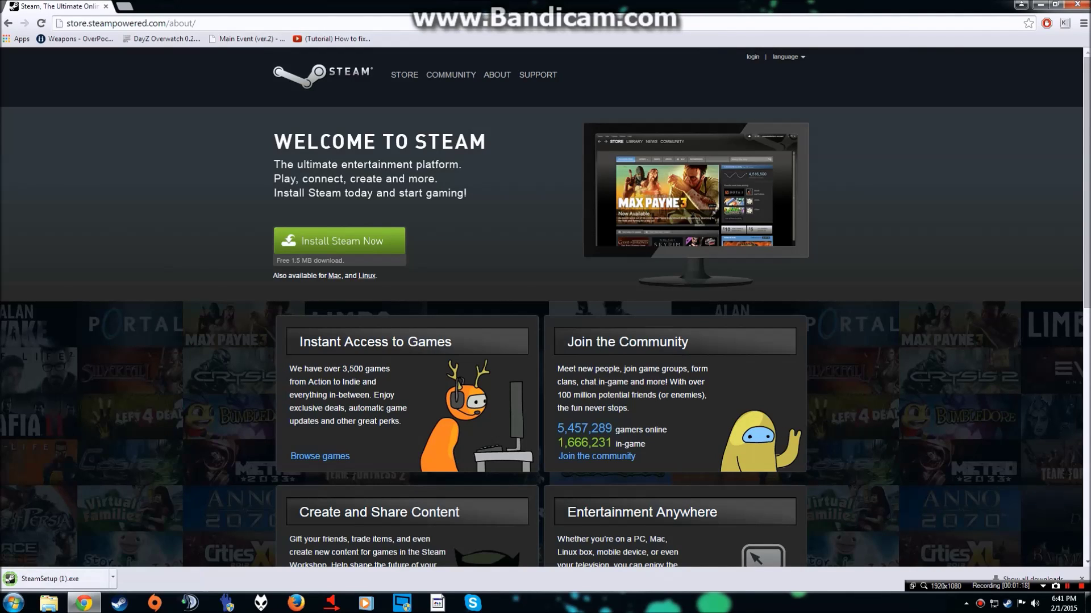
pyautogui.click(113, 578)
# - Run SteamSetup (1).exe, accept the license agreement and keep English as the language
pyautogui.click(138, 509)
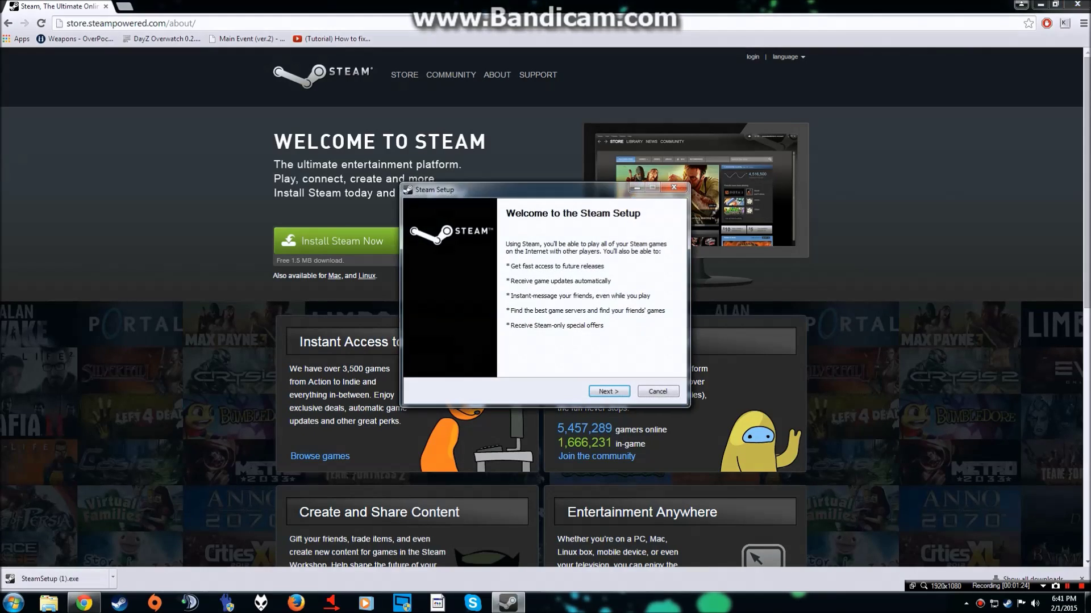
pyautogui.press('Return')
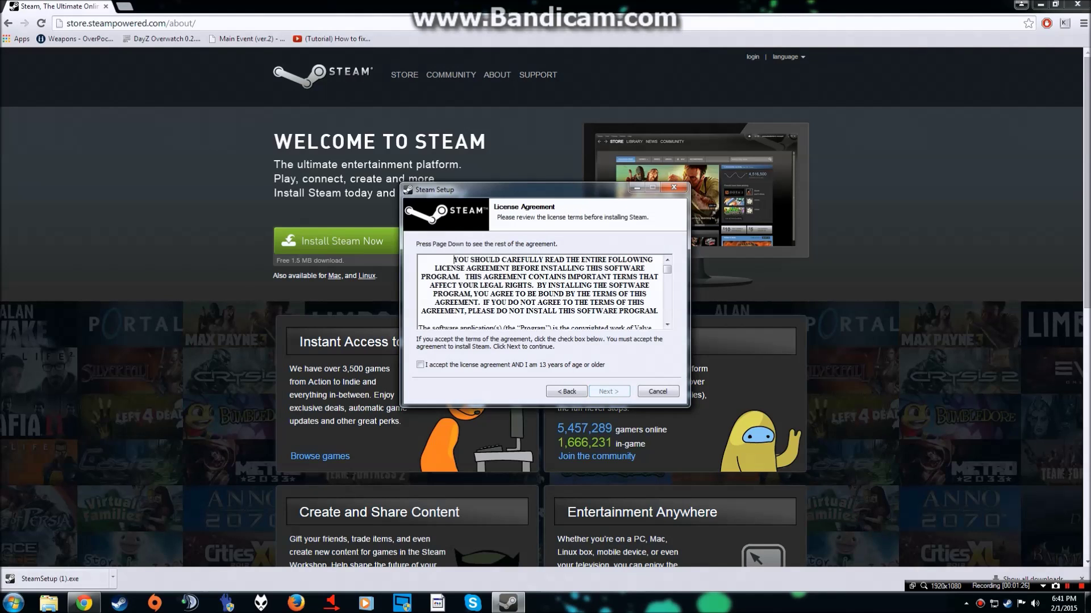
pyautogui.press('space')
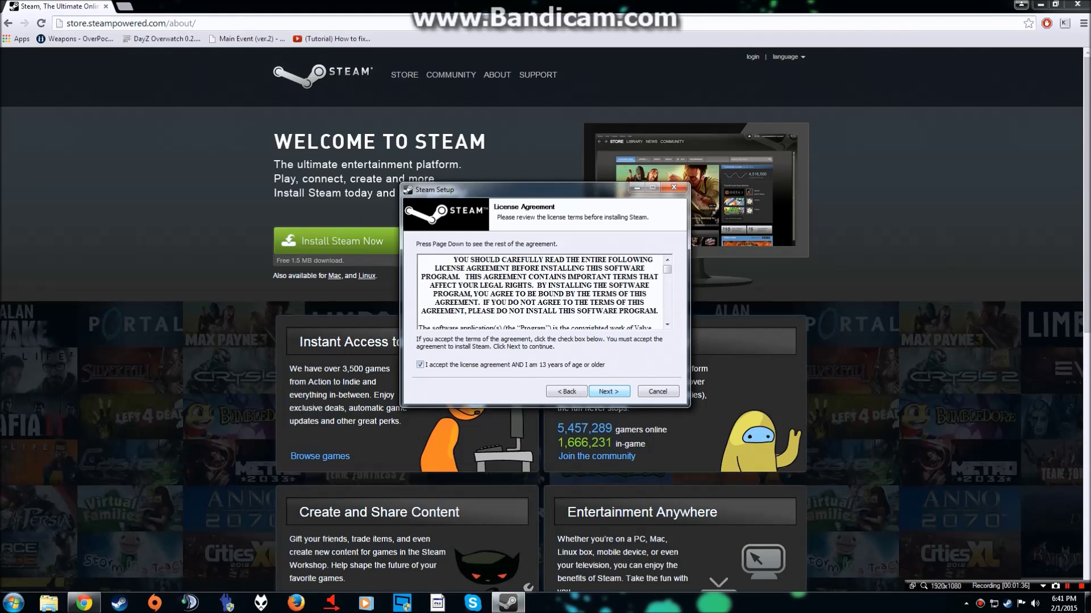
pyautogui.press('Return')
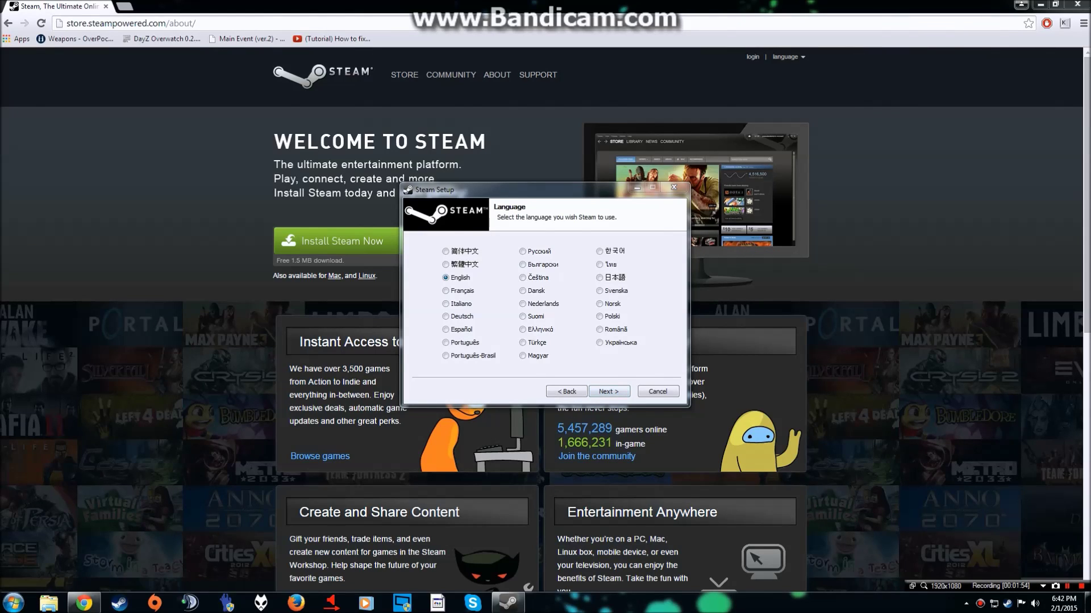
pyautogui.press('Return')
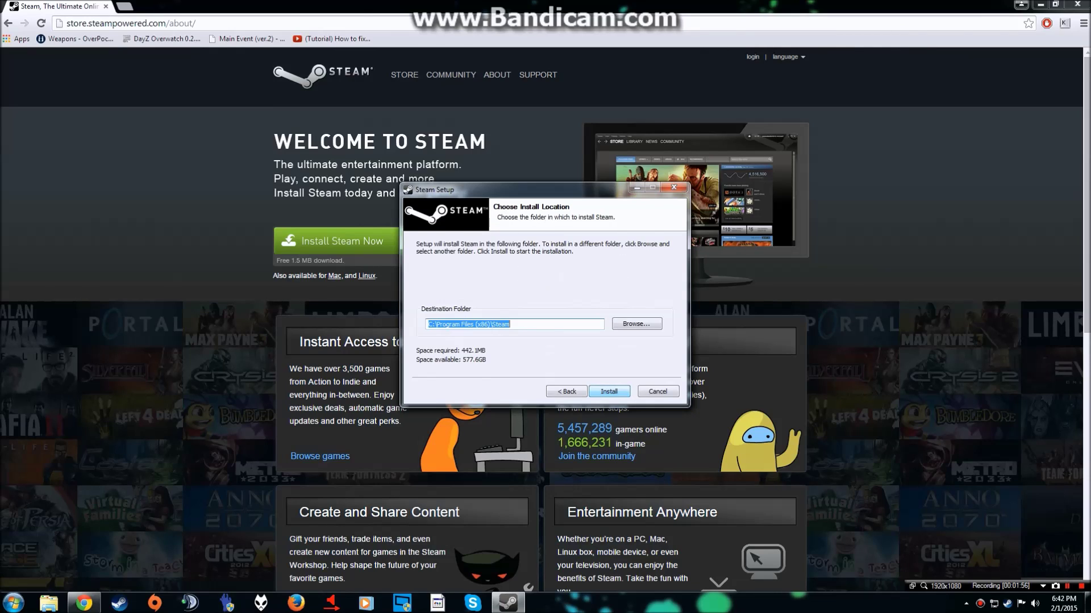
# - Review the C:\Program Files (x86)\Steam destination folder, then cancel the Steam installation
pyautogui.click(510, 324)
pyautogui.hotkey('ctrl', 'a')
pyautogui.click(510, 325)
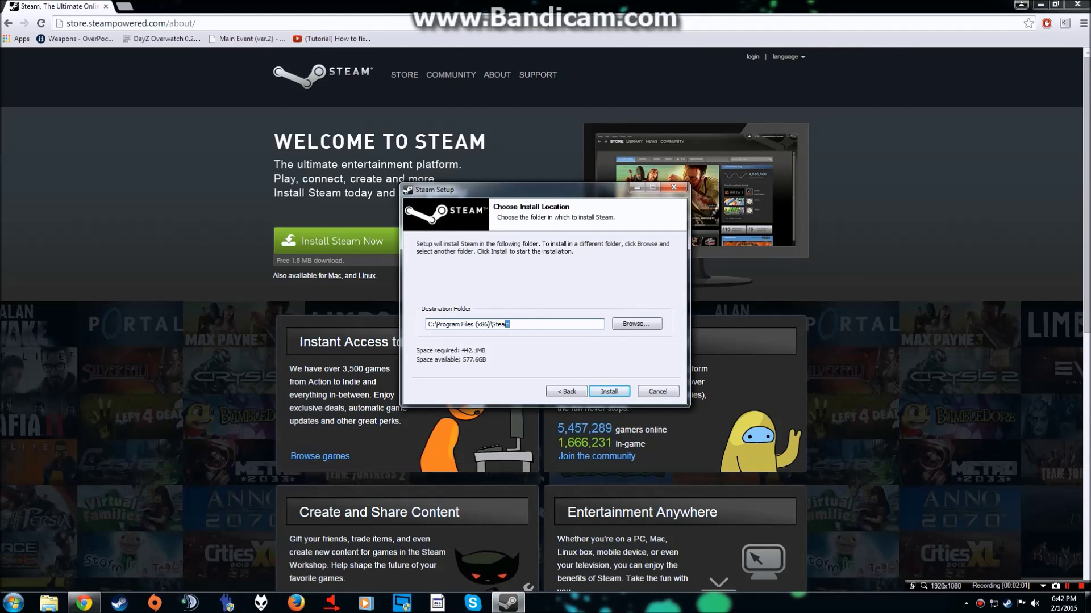
pyautogui.hotkey('ctrl', 'a')
pyautogui.click(510, 325)
pyautogui.click(657, 391)
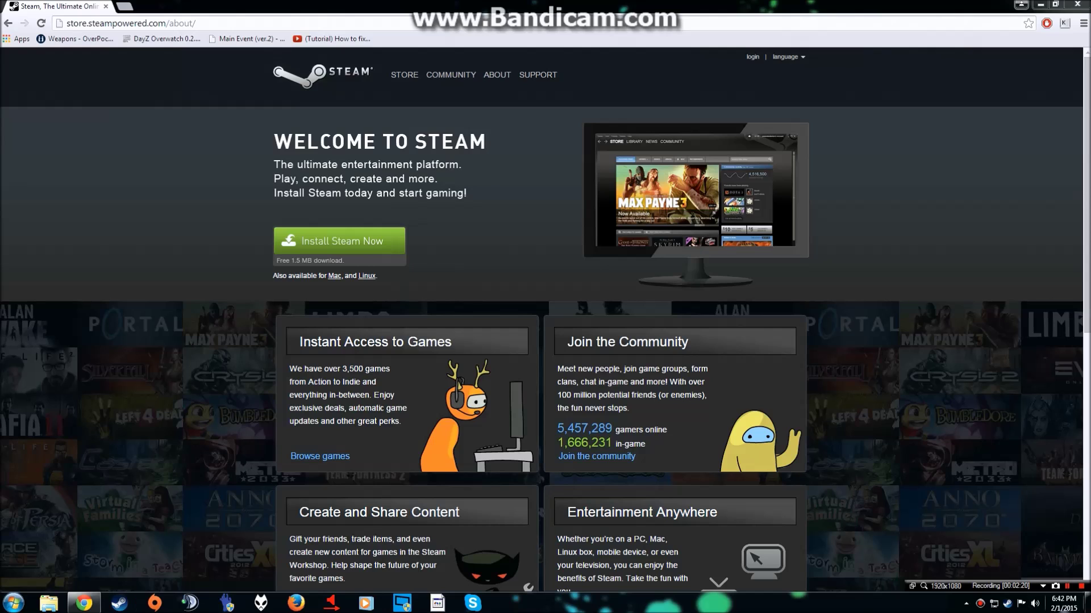
# - Start the Steam client from its tray icon and minimize Chrome to reveal the desktop
pyautogui.rightClick(1007, 604)
pyautogui.press('Escape')
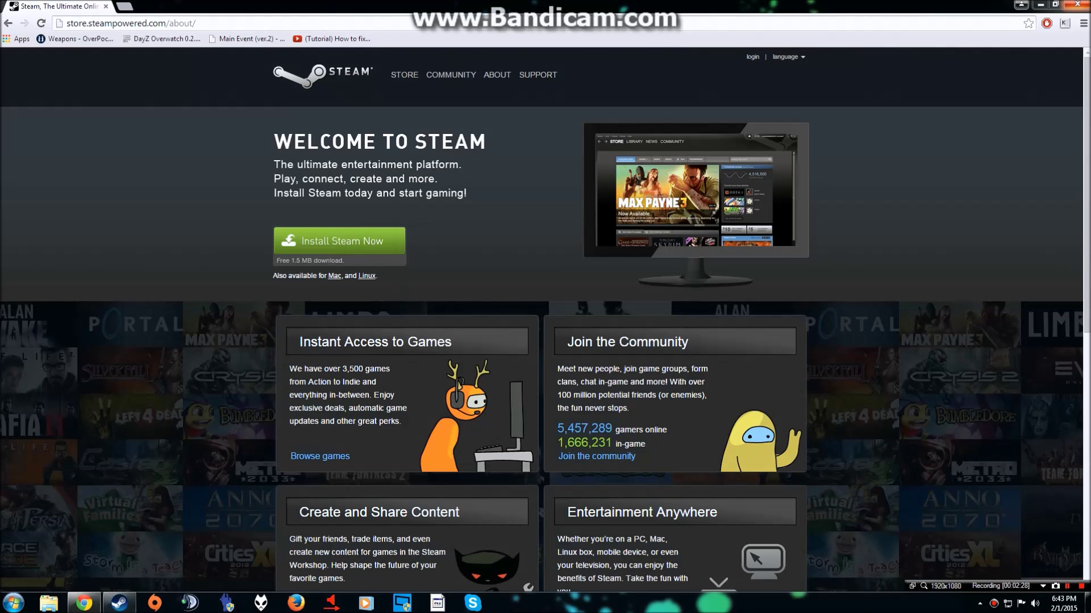
pyautogui.click(83, 604)
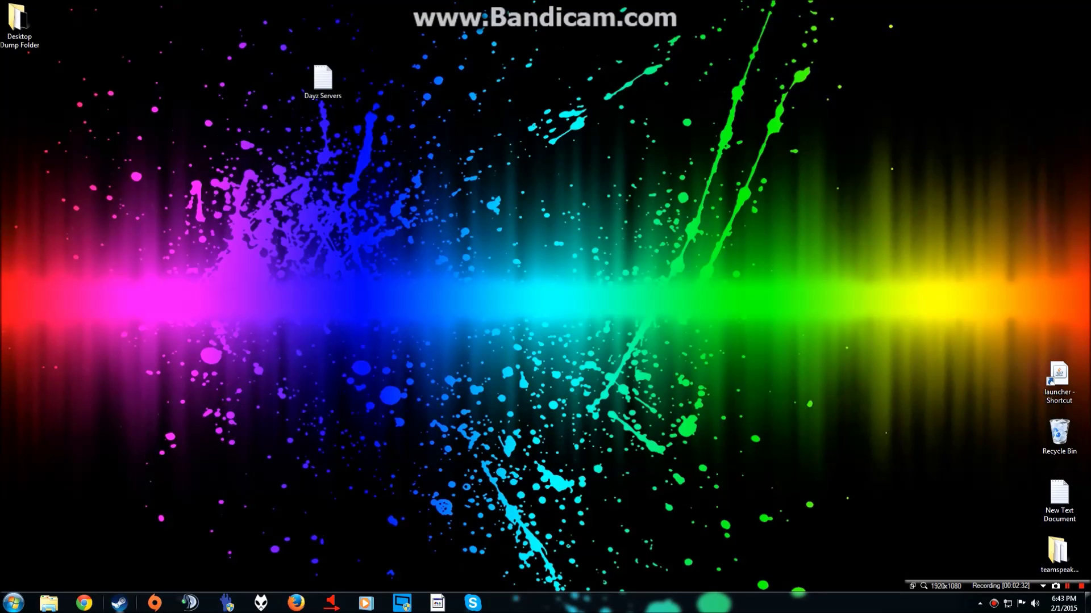
pyautogui.click(979, 603)
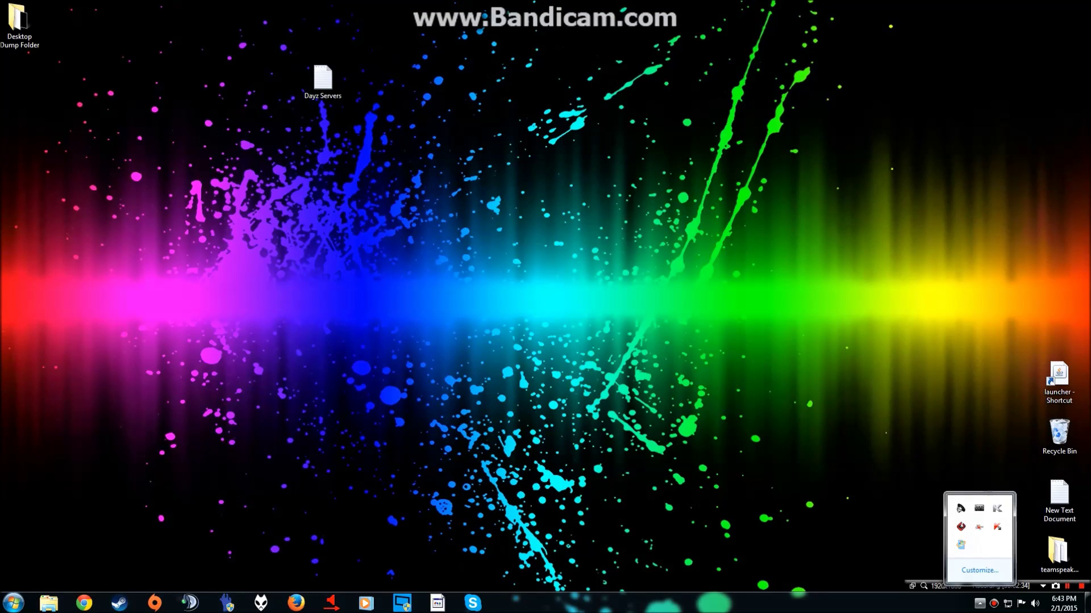
# - Sign in to Steam by entering the account password in the login window
pyautogui.click(979, 603)
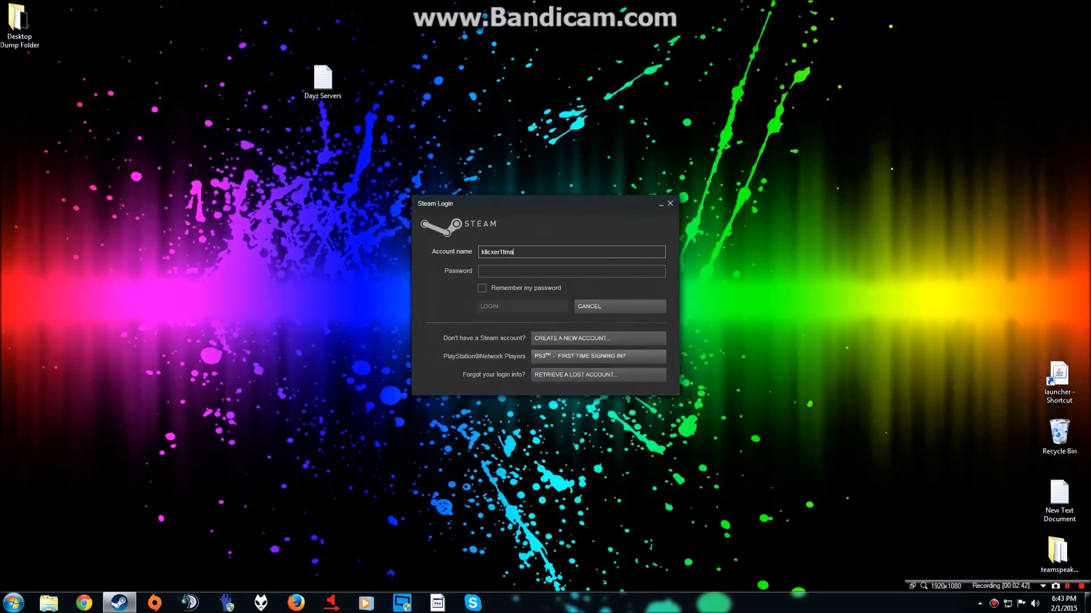
pyautogui.hotkey('ctrl', 'a')
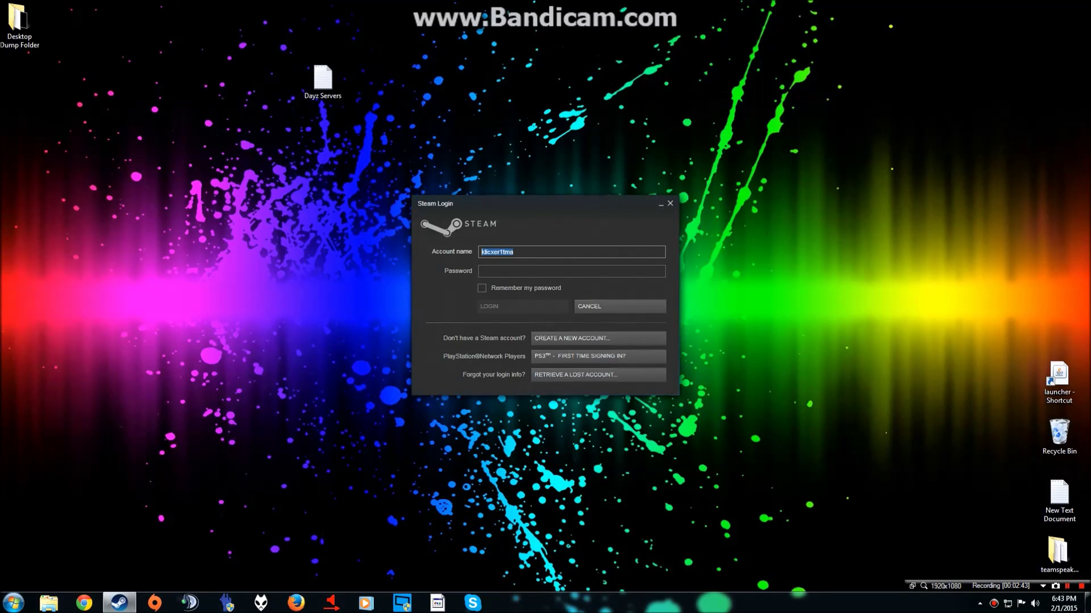
pyautogui.click(482, 271)
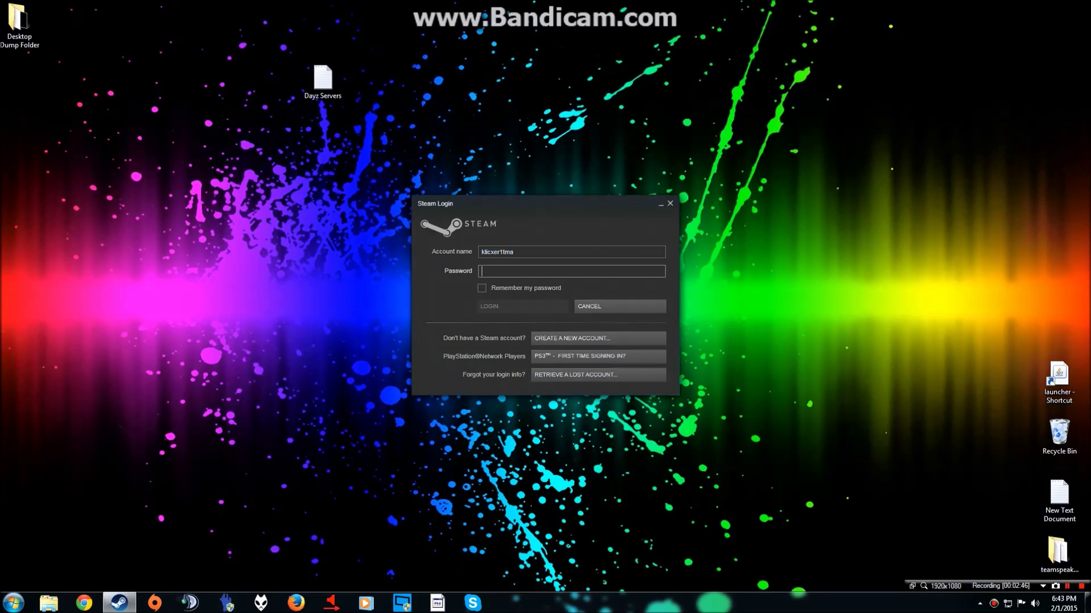
pyautogui.write('*****')
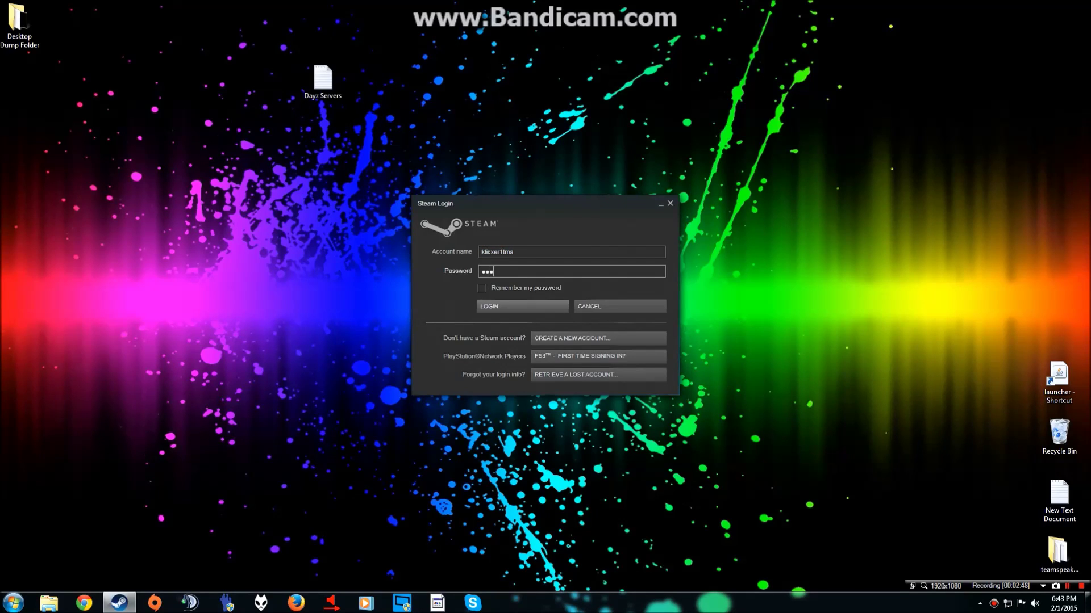
pyautogui.write('****')
pyautogui.press('Return')
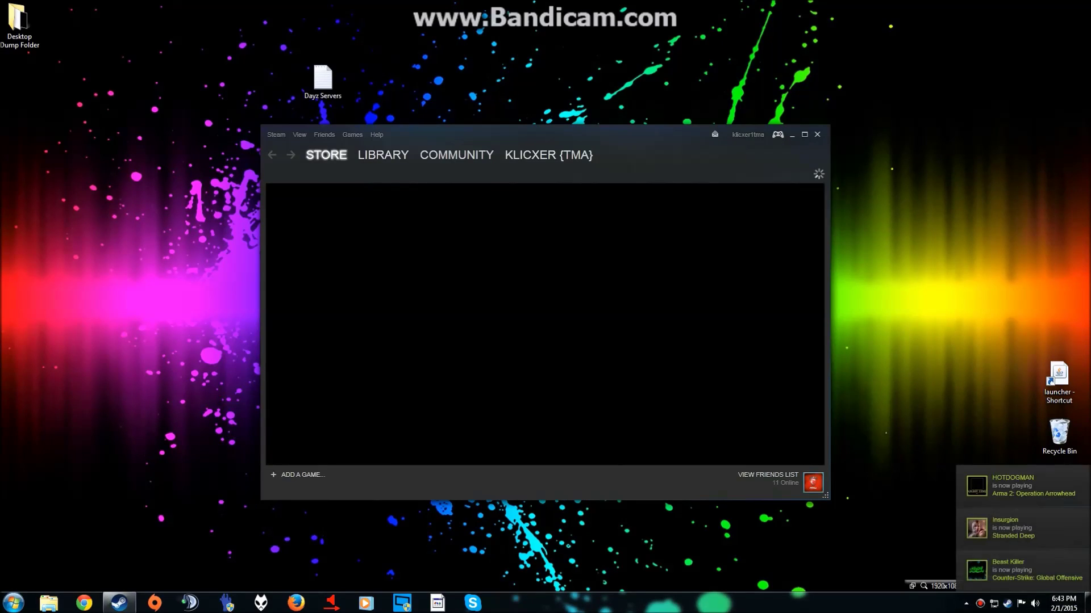
# - Maximize the Steam window, dismiss the update news, and bring Chrome back with a blank tab
pyautogui.moveTo(389, 136); pyautogui.dragTo(610, 1)
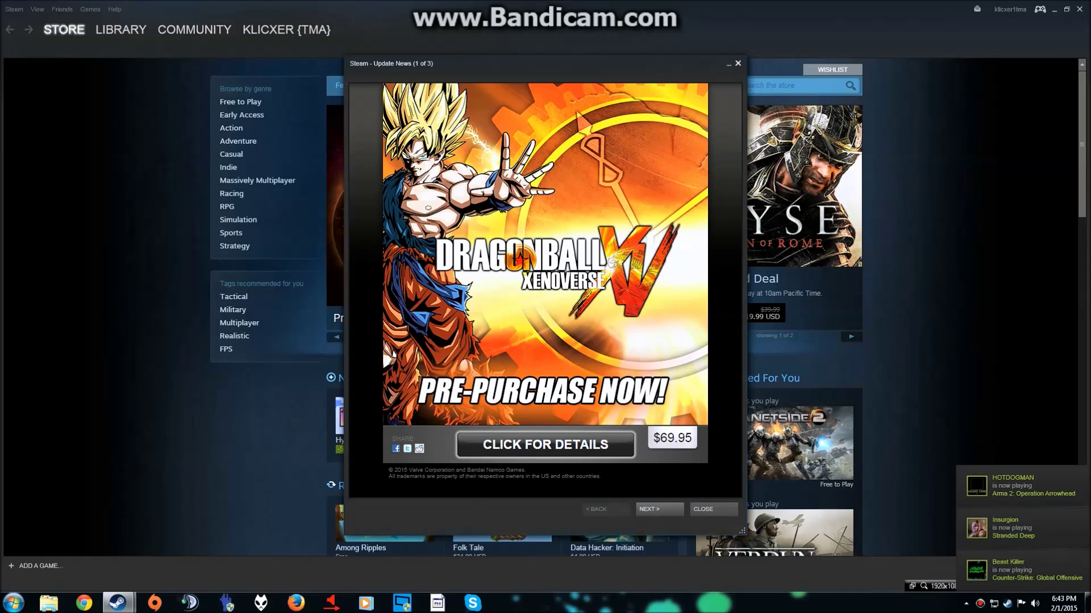
pyautogui.click(738, 63)
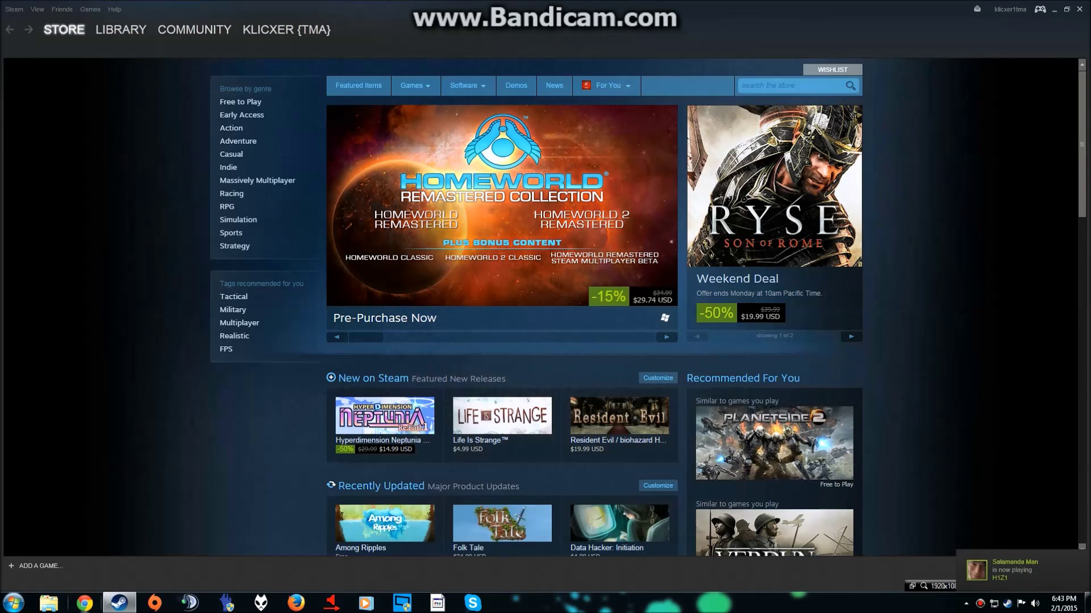
pyautogui.click(84, 603)
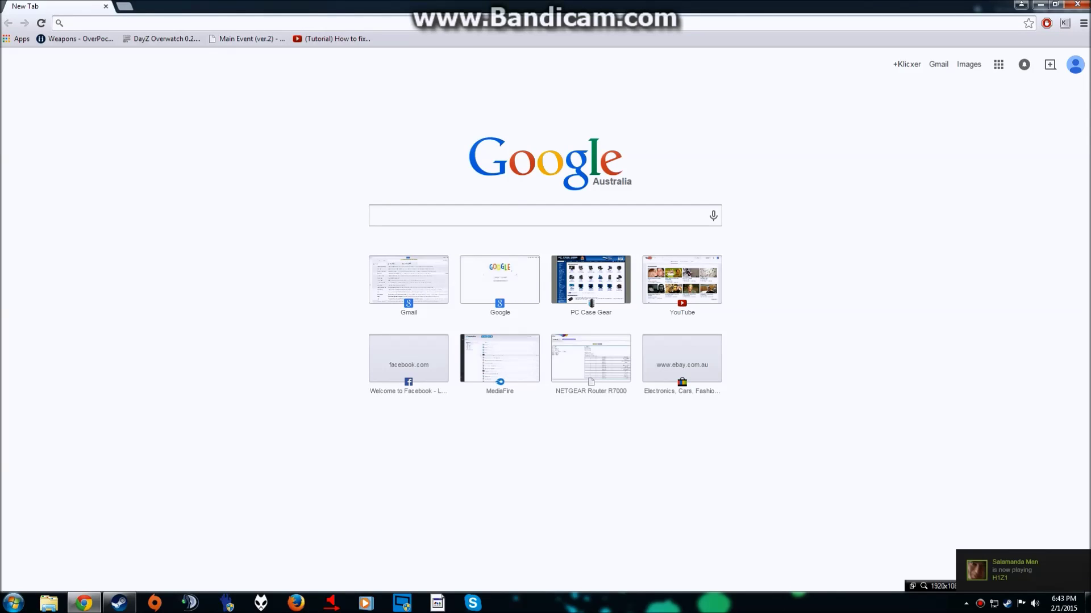
pyautogui.write('www.d')
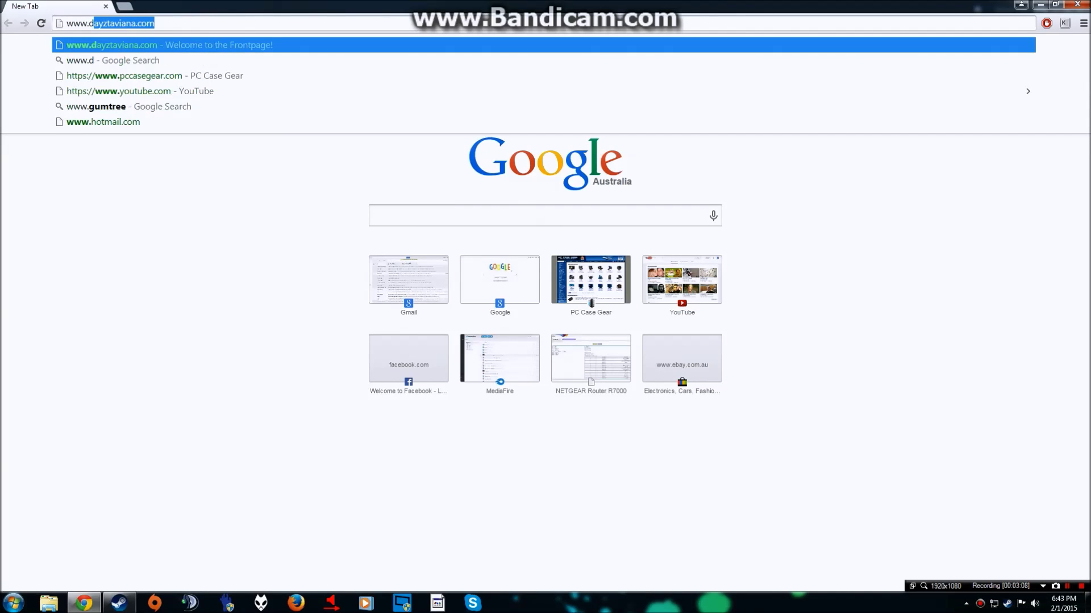
pyautogui.write('ayzla')
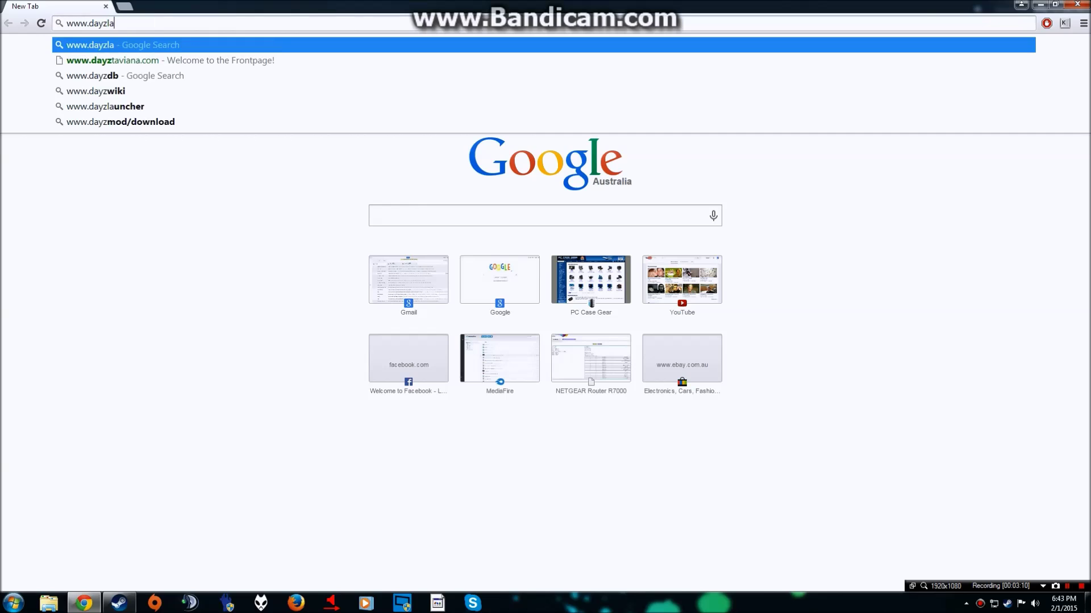
pyautogui.write('unch')
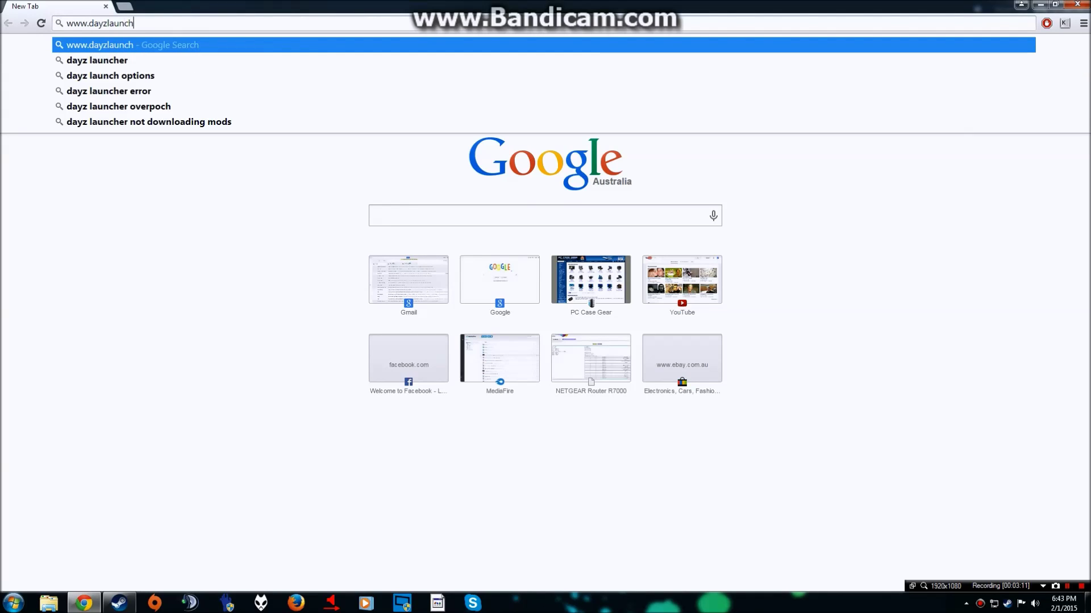
pyautogui.write('er.ci')
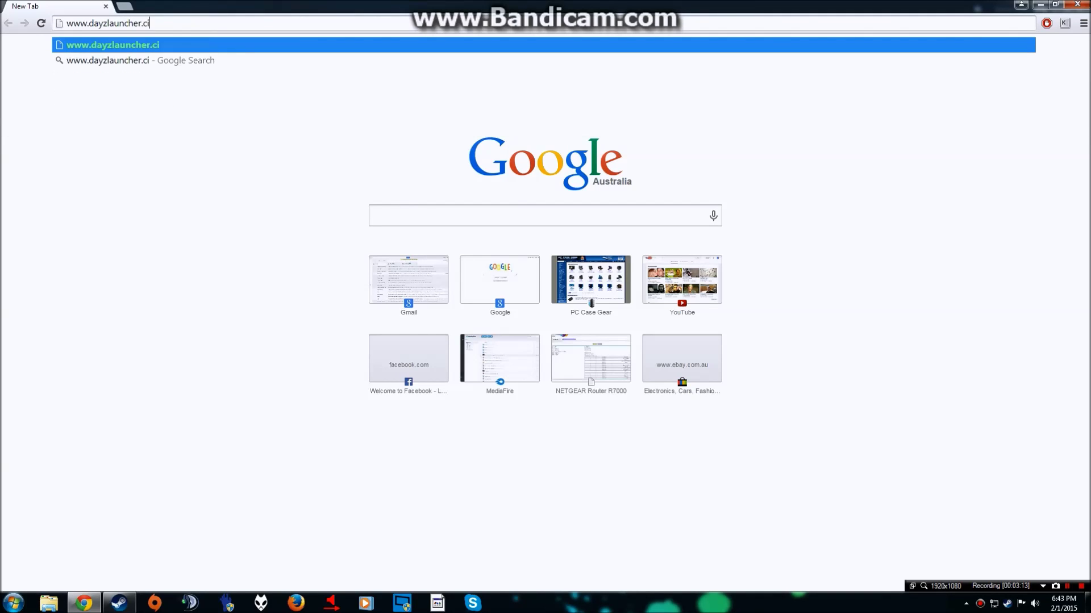
pyautogui.press('BackSpace')
pyautogui.write('om')
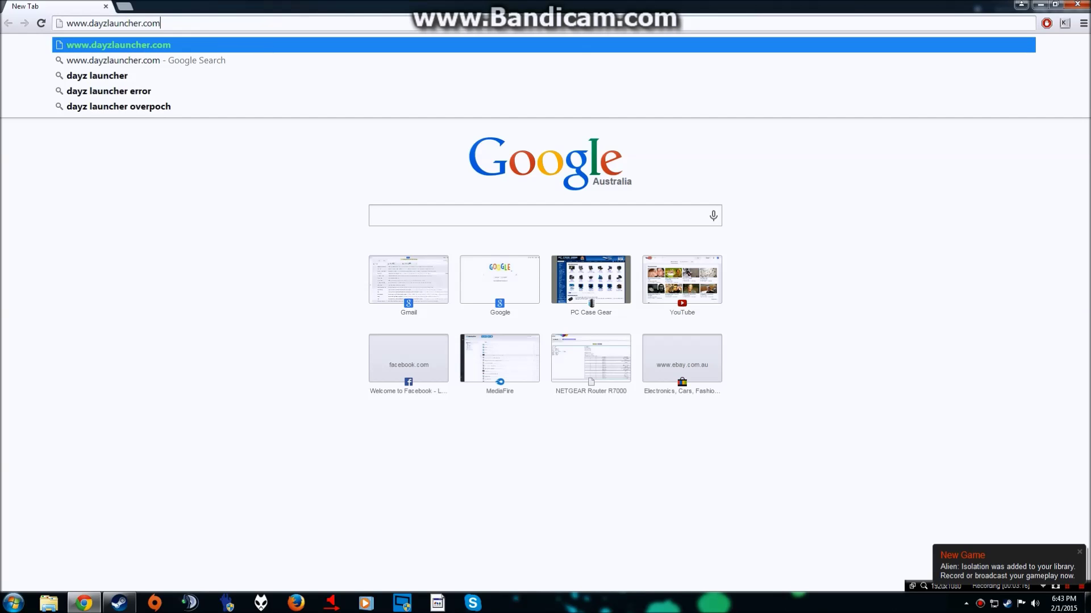
pyautogui.press('Return')
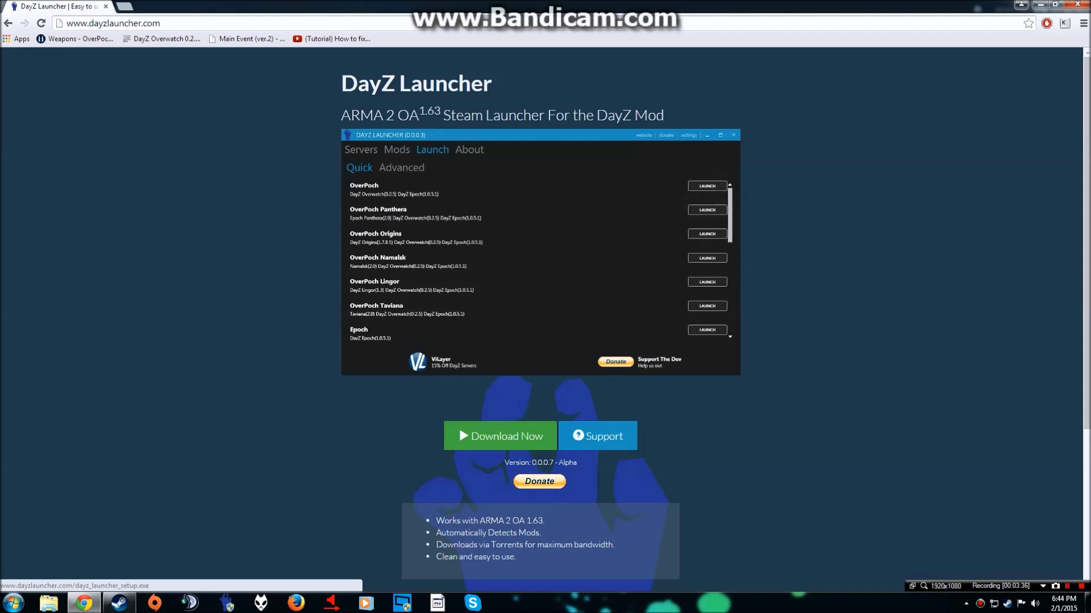
pyautogui.click(499, 436)
# - Cancel the duplicate launcher download and let the setup file run past the security warning
pyautogui.click(113, 578)
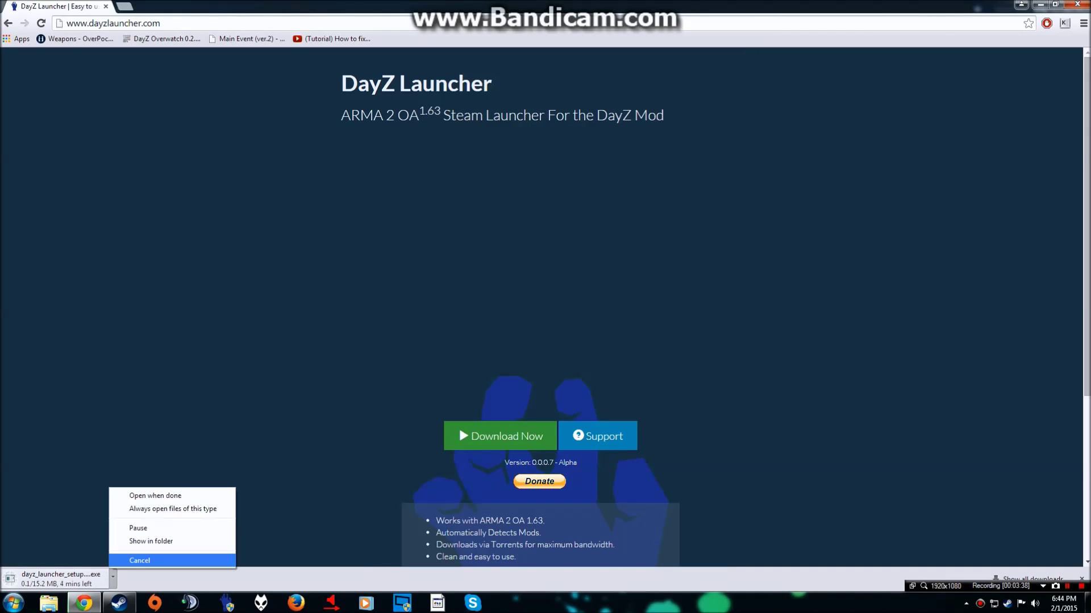
pyautogui.click(139, 561)
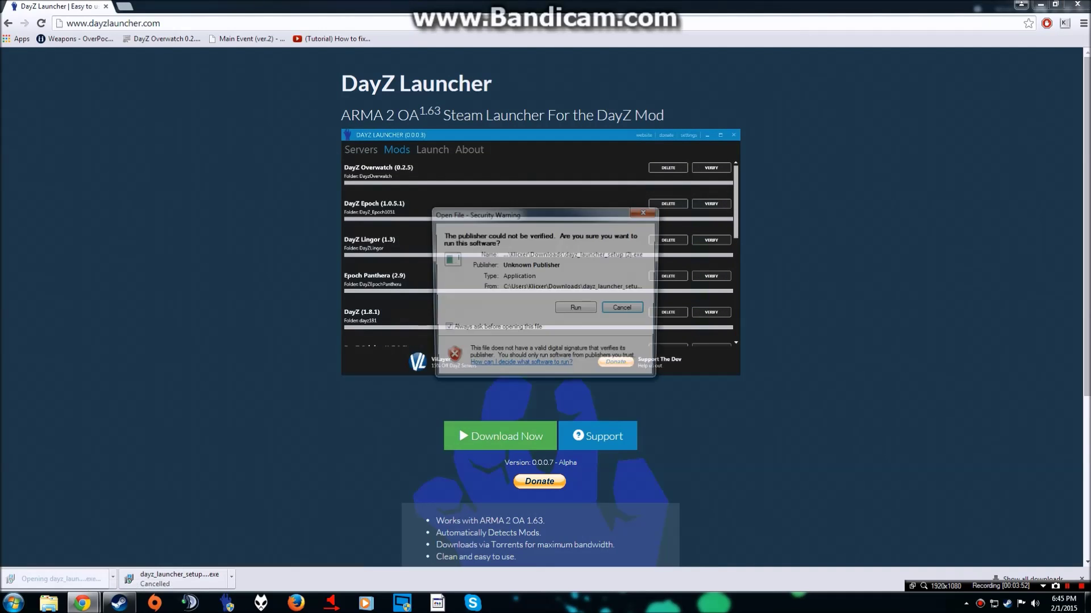
pyautogui.click(575, 308)
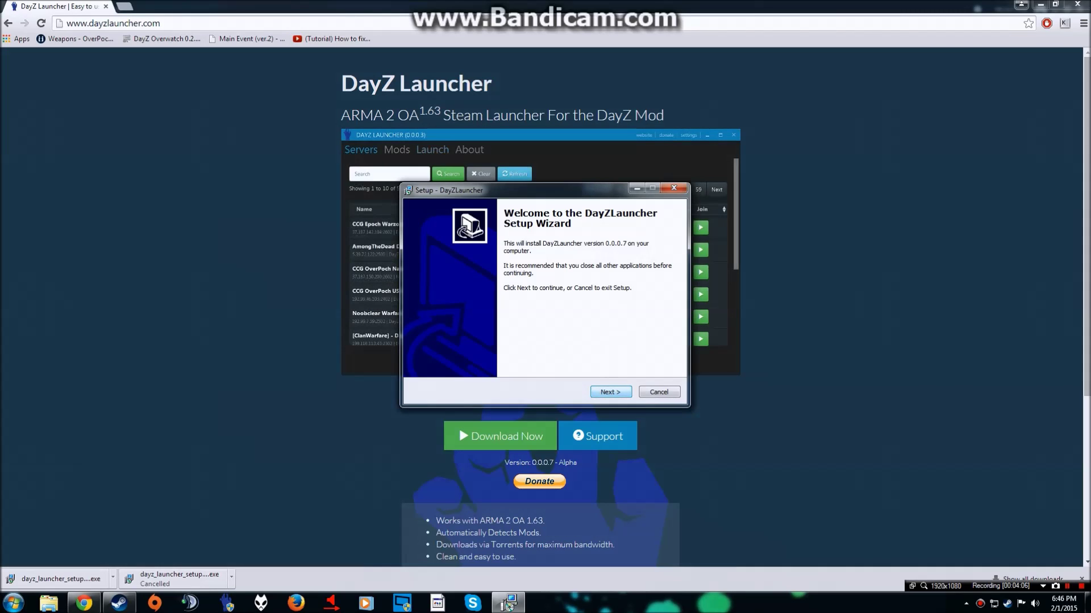
pyautogui.press('Return')
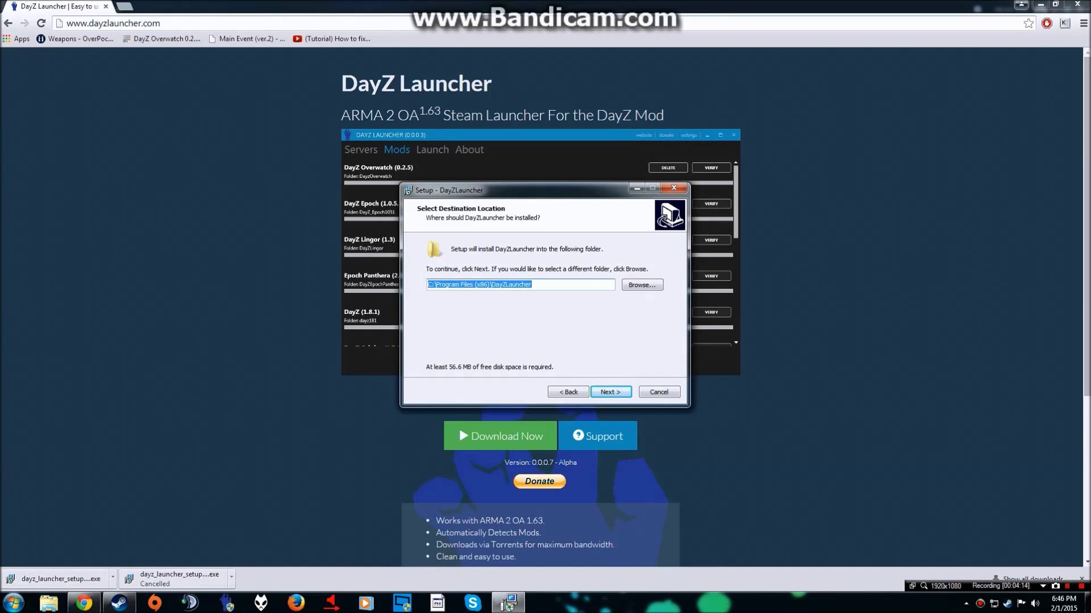
pyautogui.press('Return')
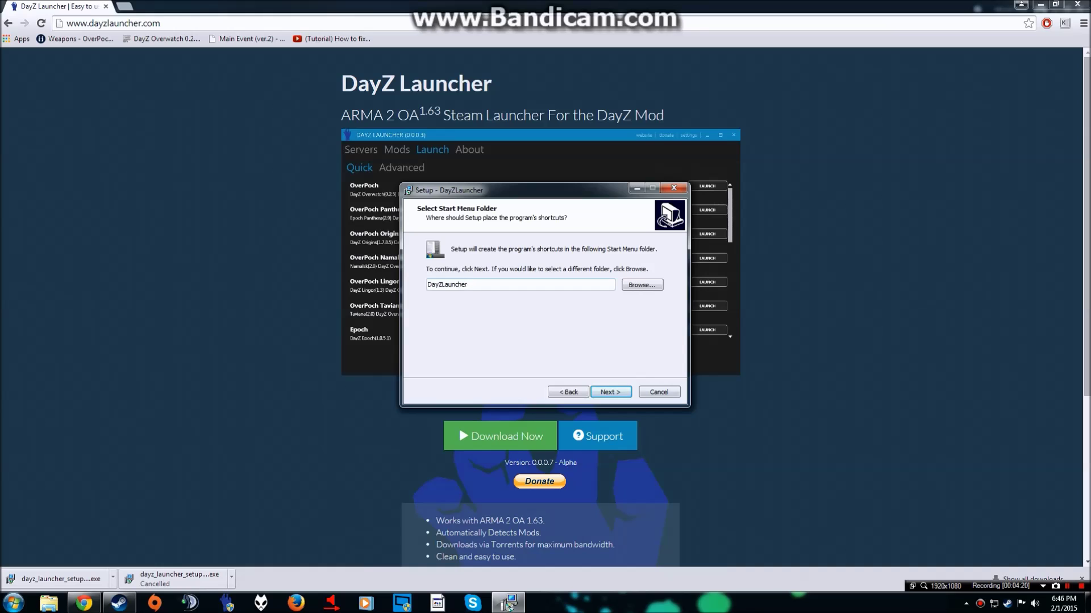
pyautogui.press('super')
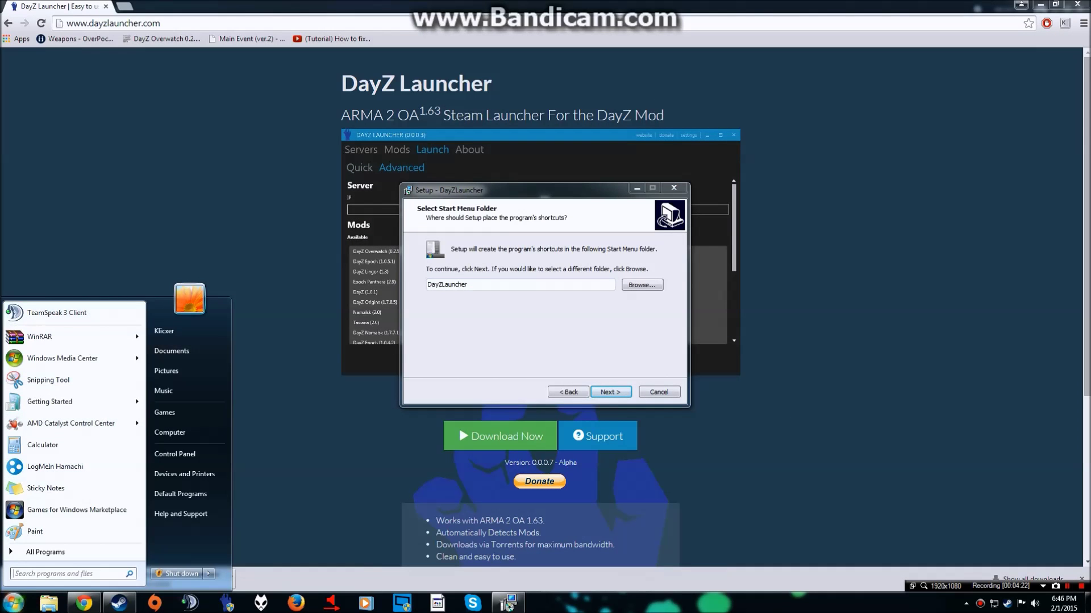
pyautogui.press('Escape')
pyautogui.press('Return')
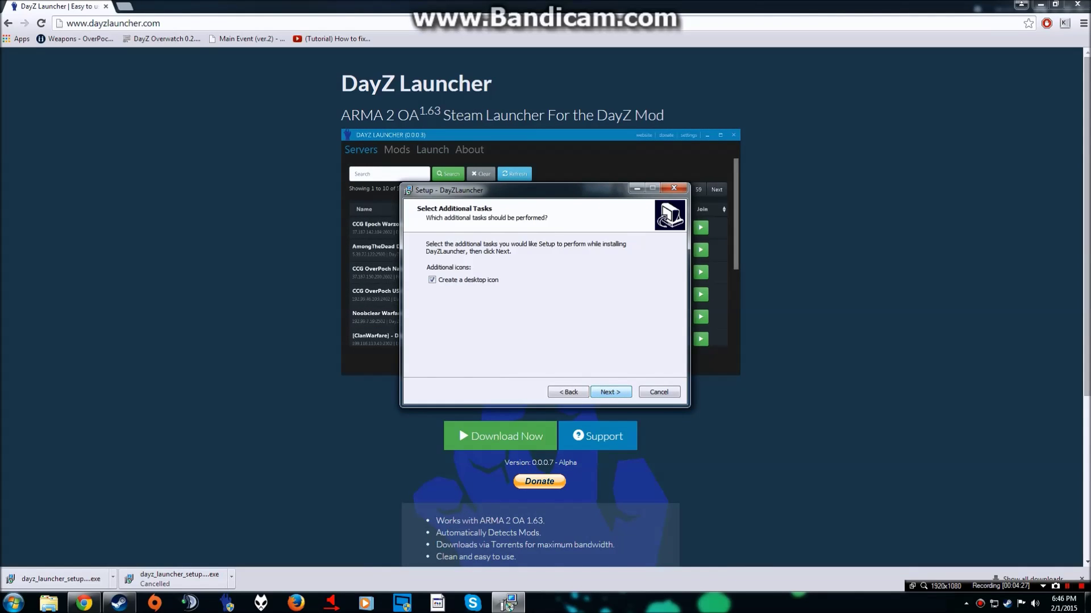
pyautogui.press('Return')
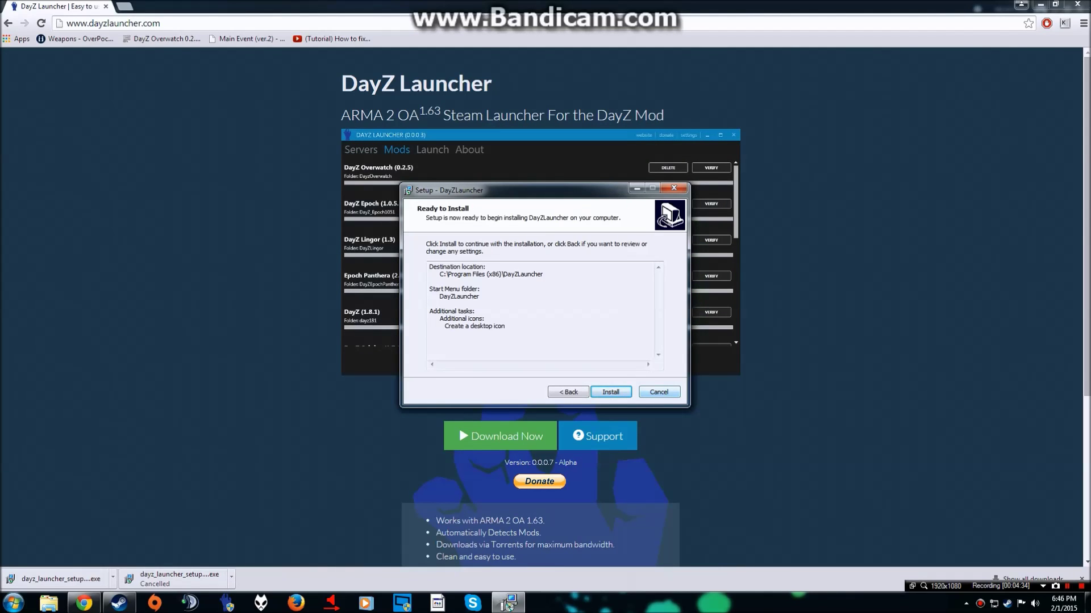
pyautogui.press('Escape')
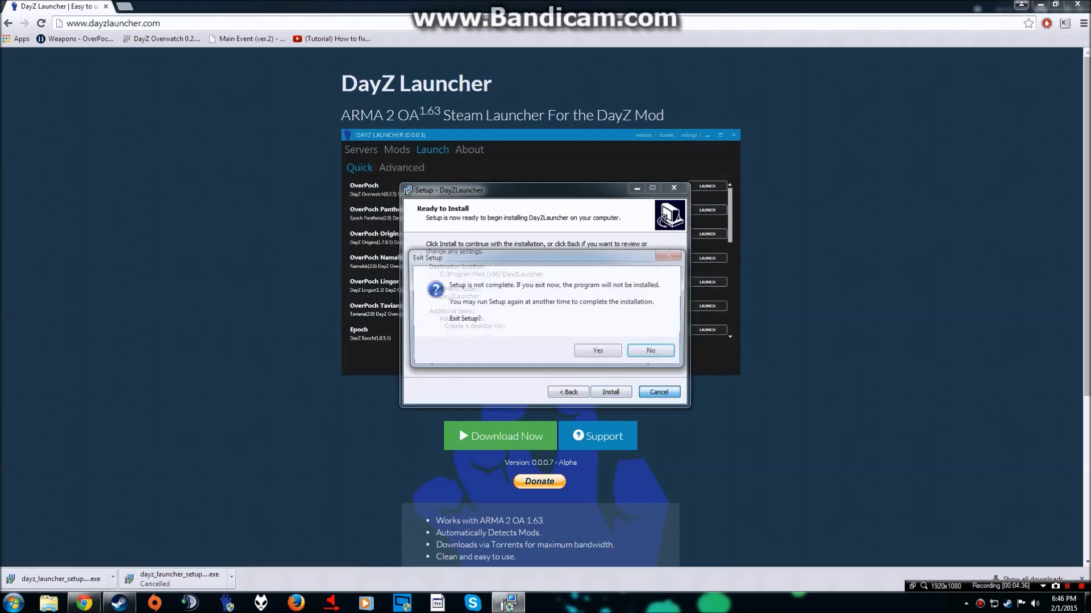
pyautogui.press('y')
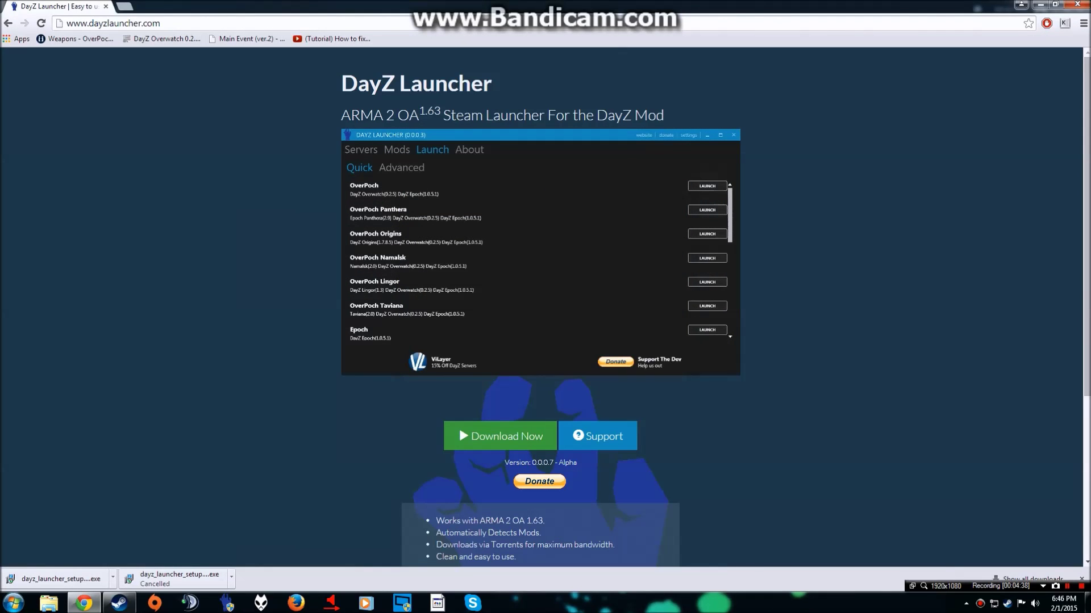
# - Bring Steam forward, open the store front page, and search it for 'Arma 2 CO'
pyautogui.click(119, 604)
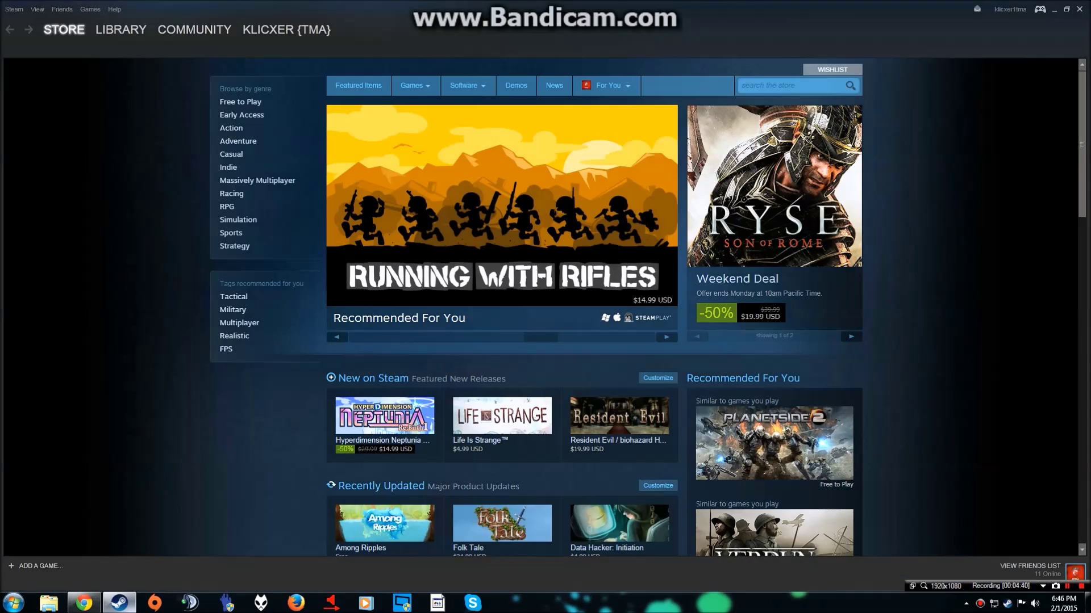
pyautogui.moveTo(121, 29)
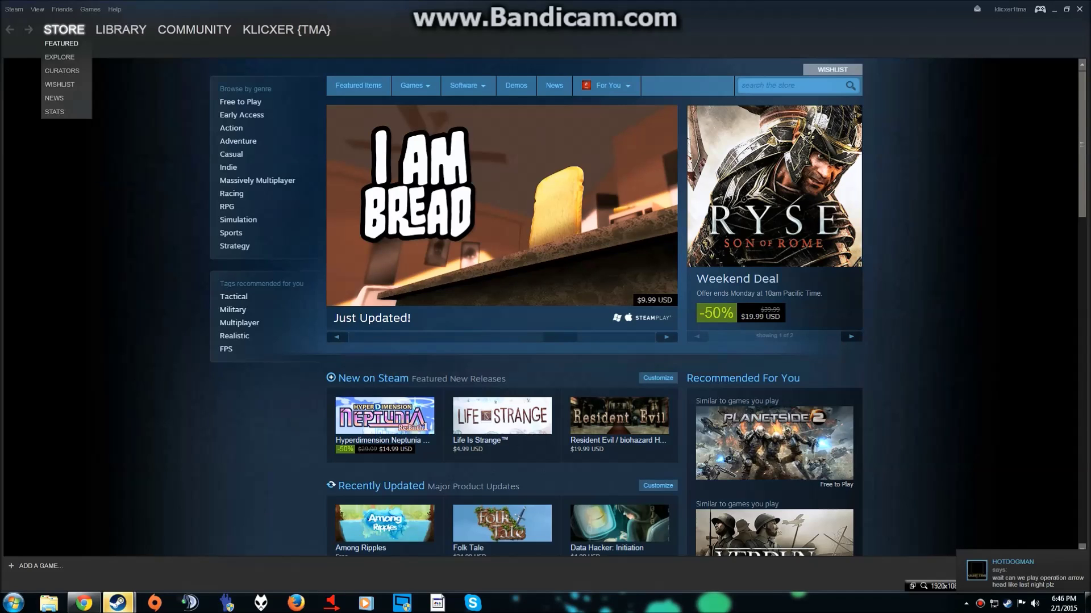
pyautogui.click(64, 30)
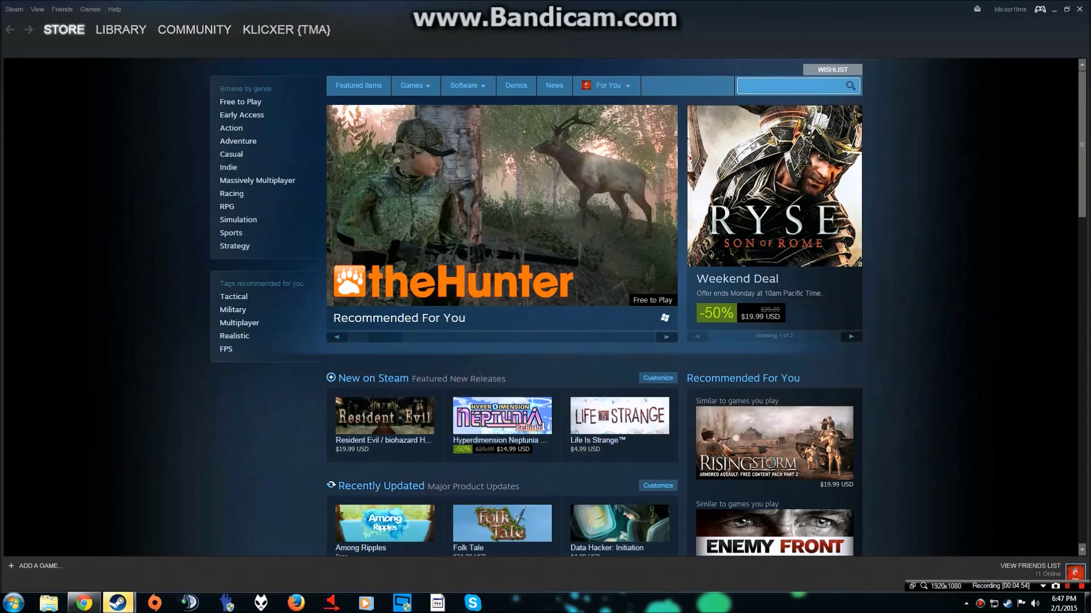
pyautogui.write('Arma')
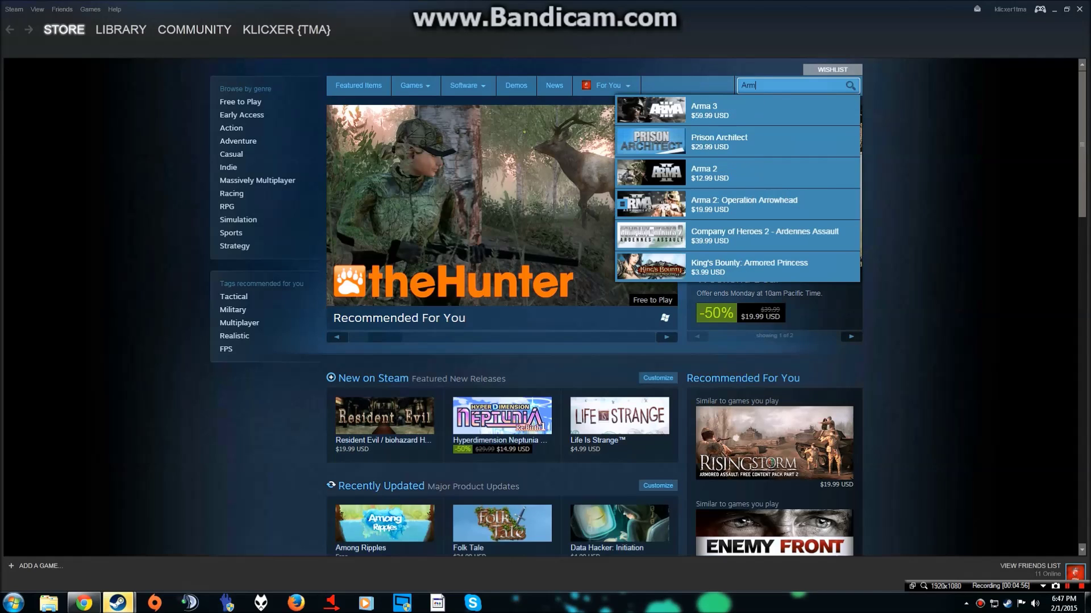
pyautogui.write(' 2 ')
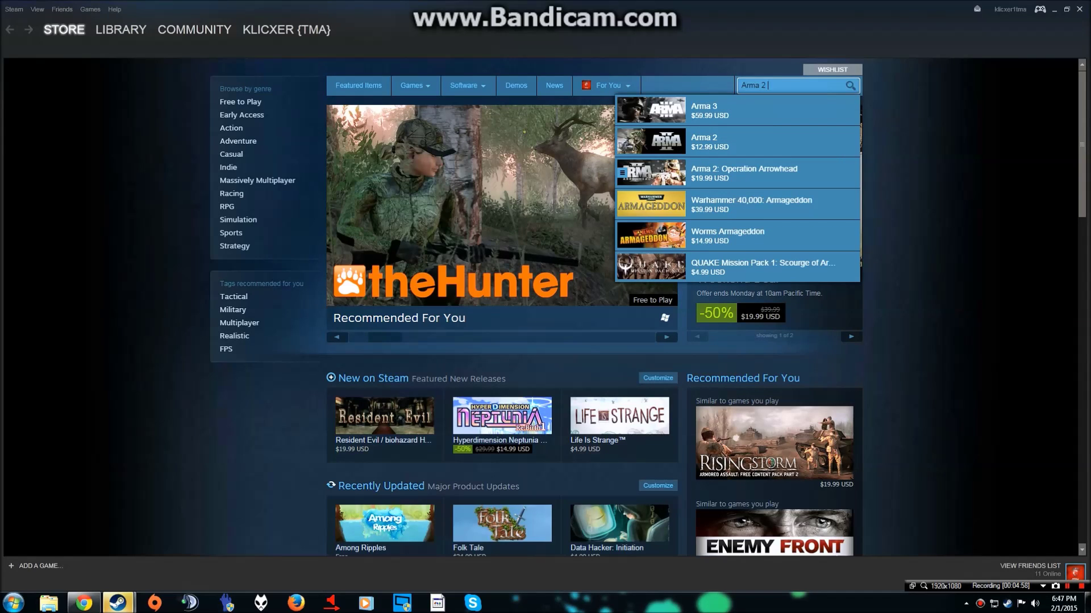
pyautogui.write('CO')
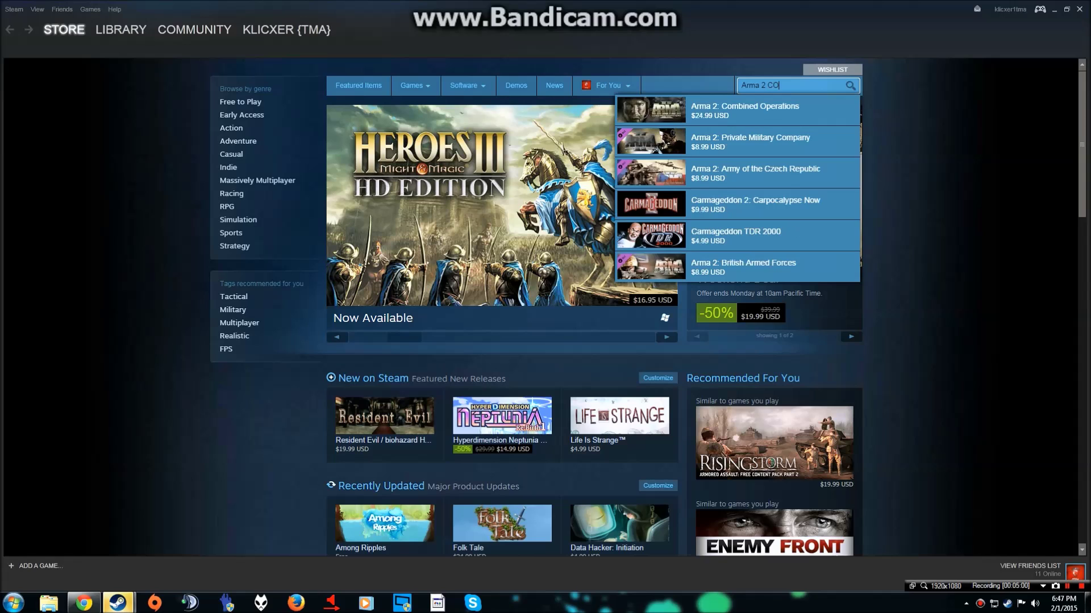
pyautogui.press('Return')
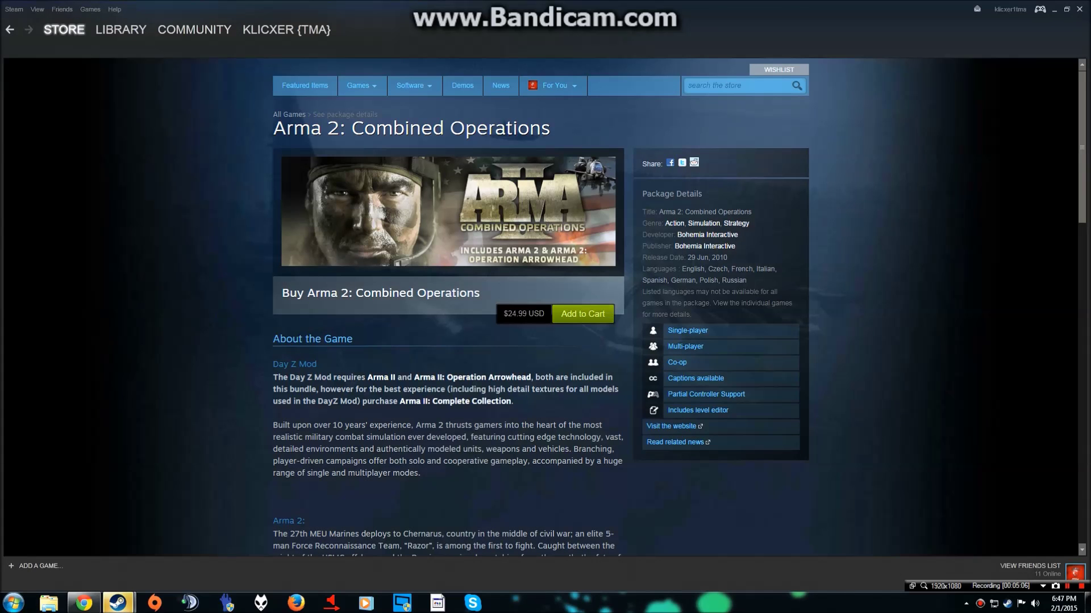
# - Add Arma 2: Combined Operations ($24.99) to the cart, choose Purchase for myself, then view the Library
pyautogui.scroll(-2, 545, 329)
pyautogui.scroll(2, 545, 329)
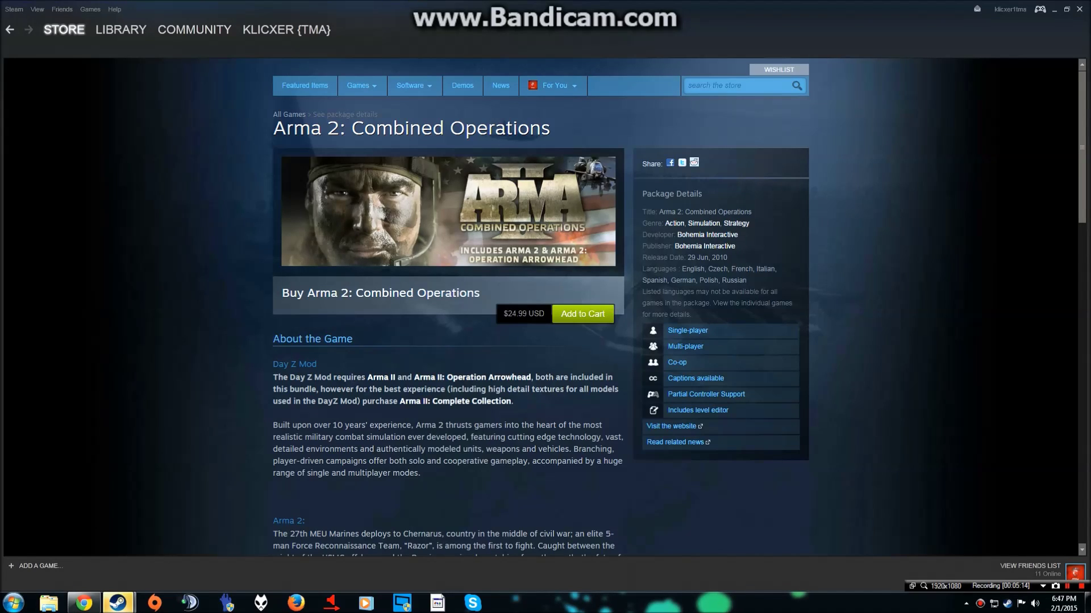
pyautogui.click(582, 314)
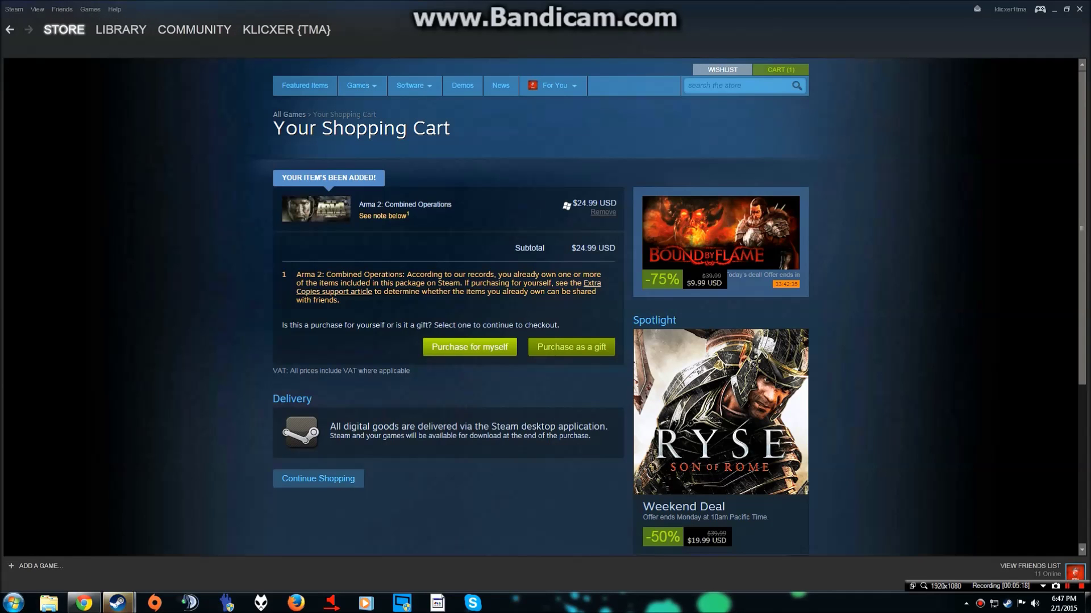
pyautogui.click(470, 346)
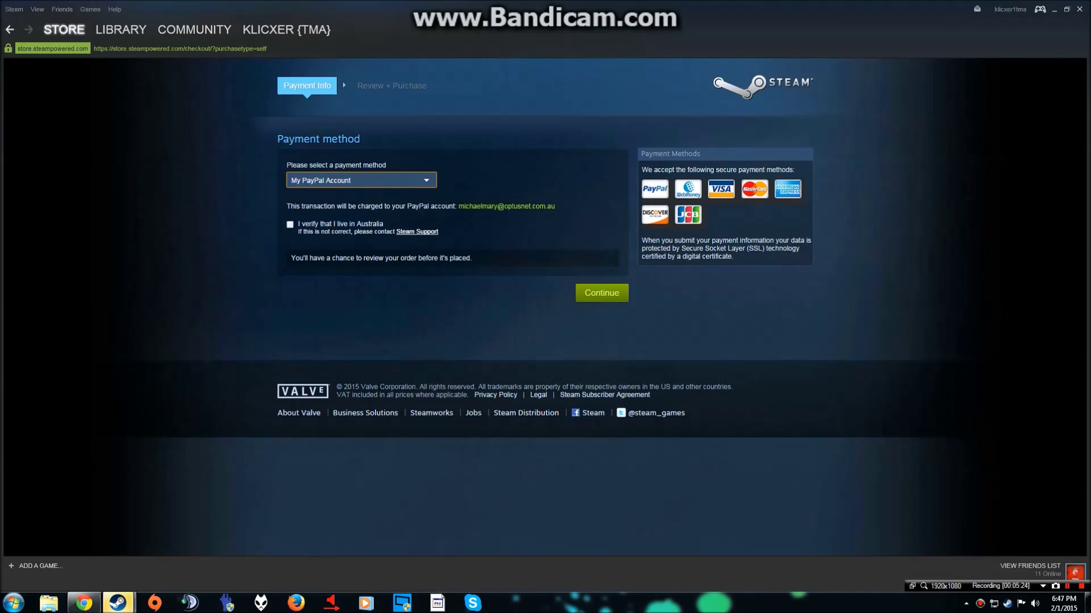
pyautogui.click(120, 30)
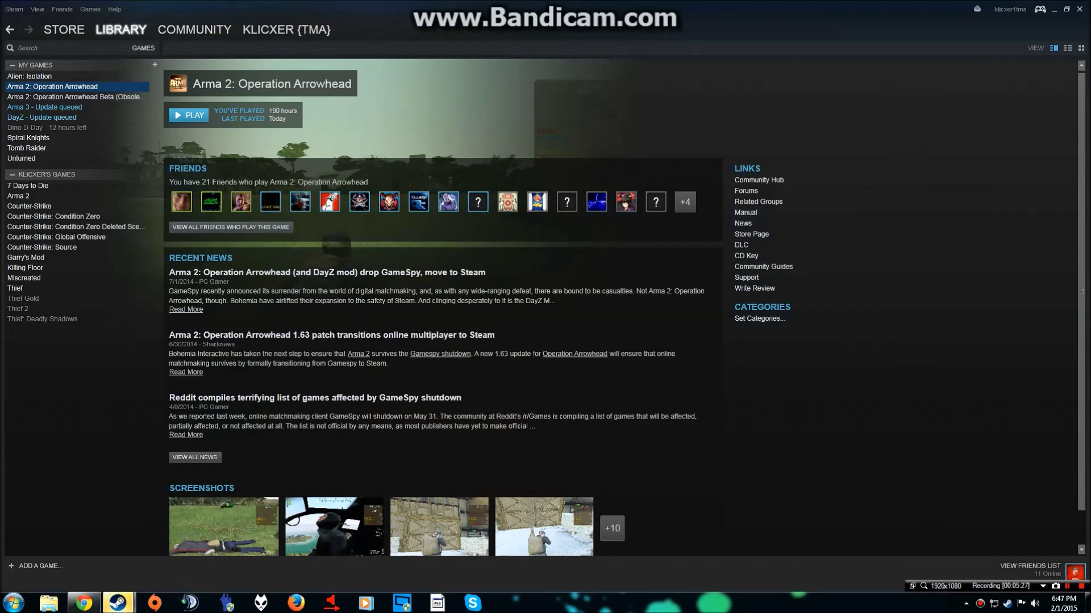
# - Switch between the Arma 2, Operation Arrowhead and Operation Arrowhead Beta (Obsolete) library pages
pyautogui.click(74, 97)
pyautogui.click(30, 76)
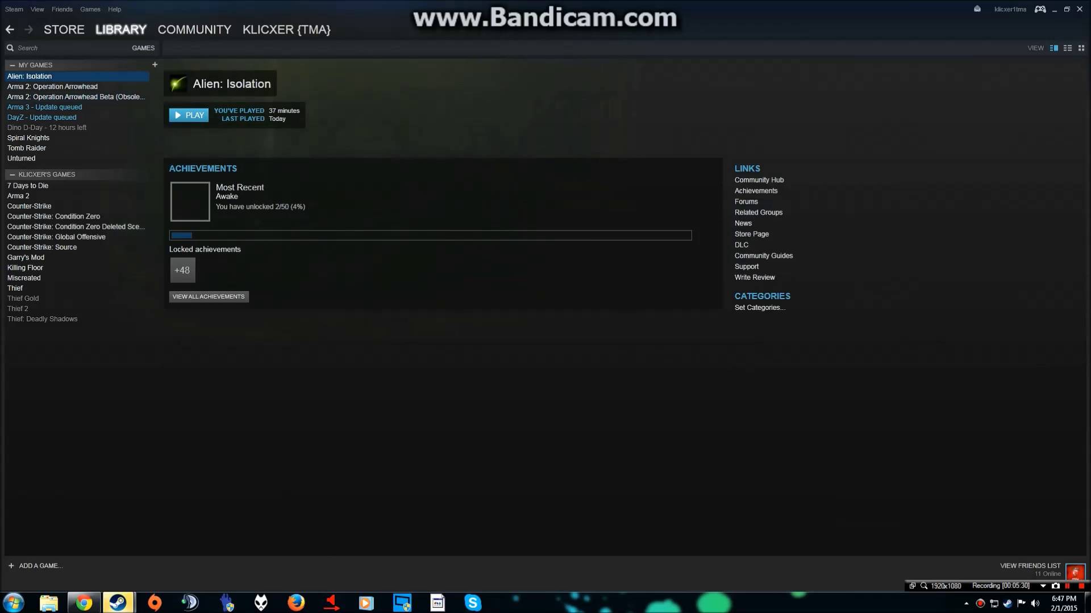
pyautogui.click(52, 86)
pyautogui.click(74, 97)
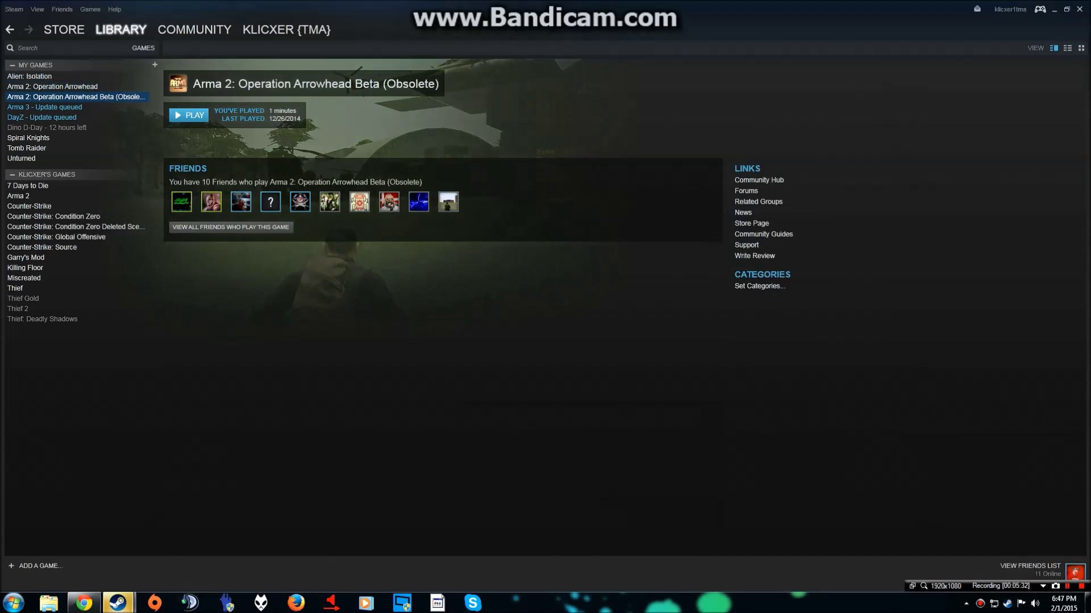
pyautogui.click(53, 87)
pyautogui.click(74, 97)
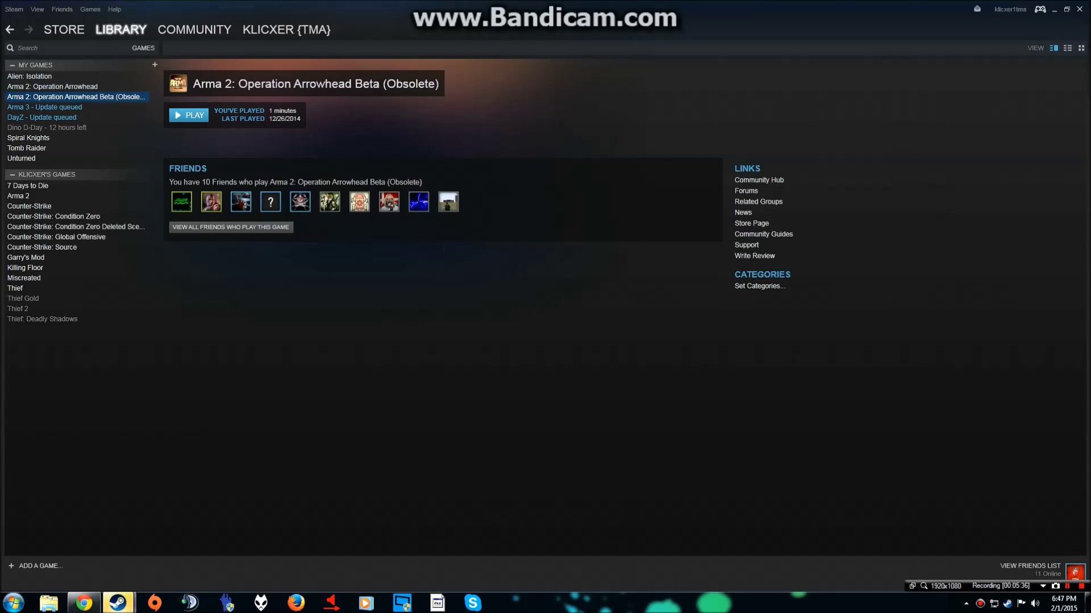
pyautogui.click(52, 86)
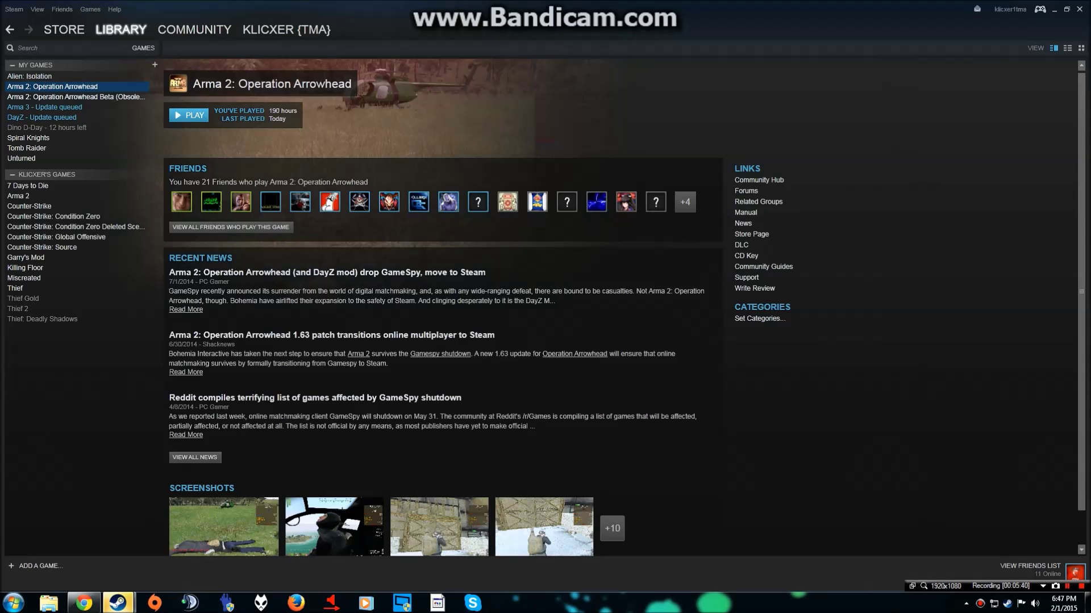
pyautogui.click(76, 96)
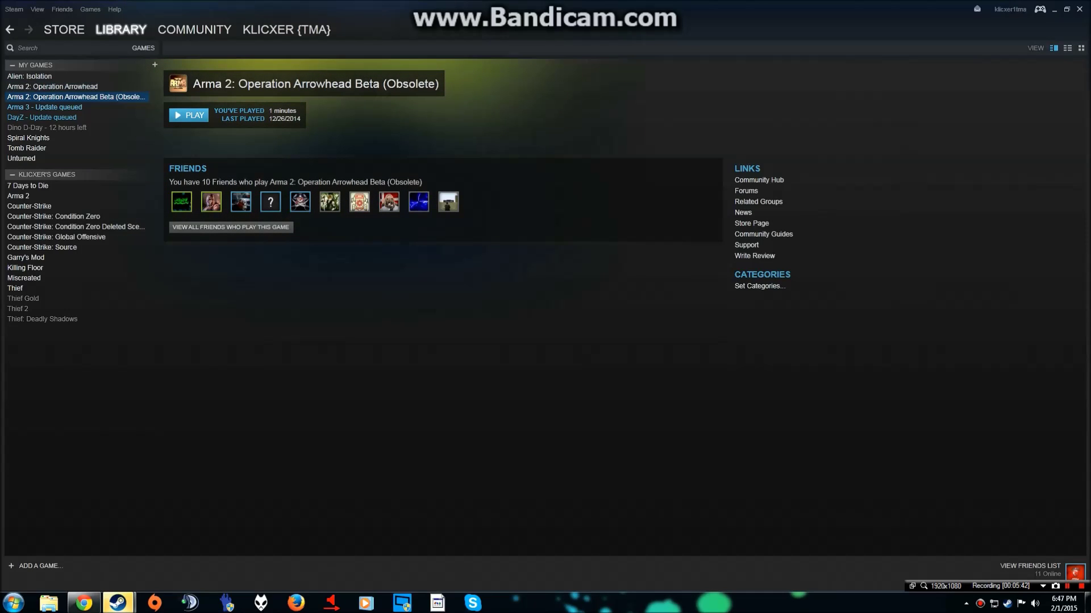
pyautogui.click(18, 195)
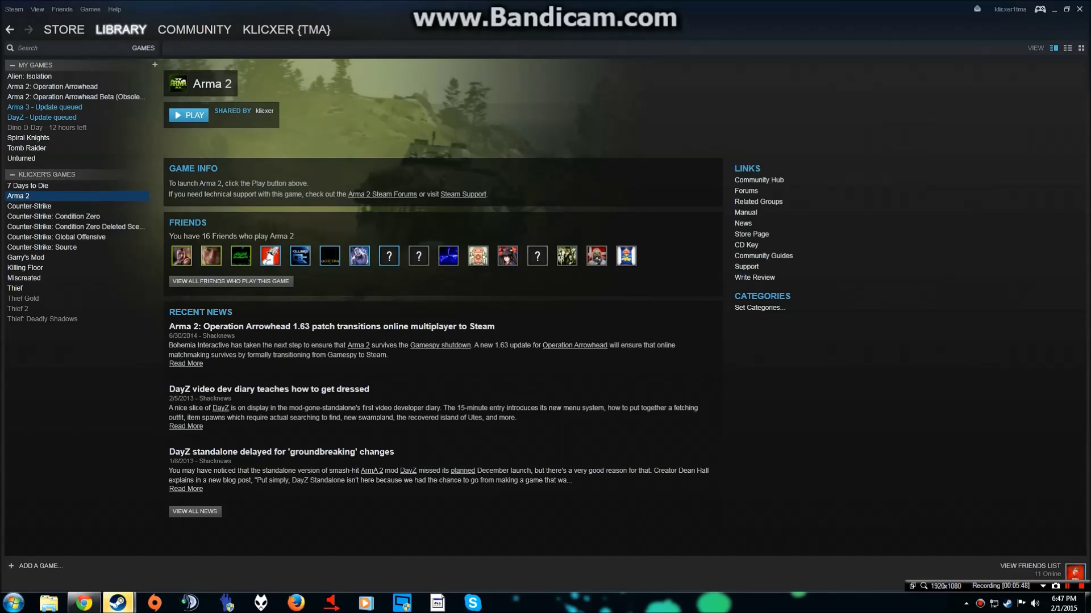
pyautogui.click(66, 87)
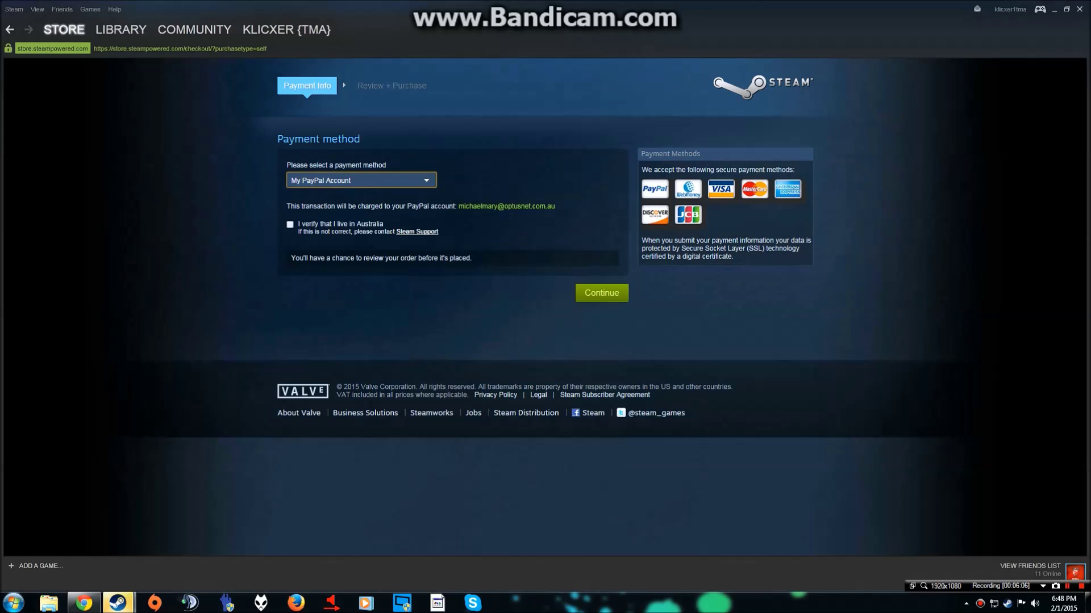
# - Leave the checkout, toggling between Store and Library back to Arma 2: Operation Arrowhead
pyautogui.hotkey('alt', 'Left')
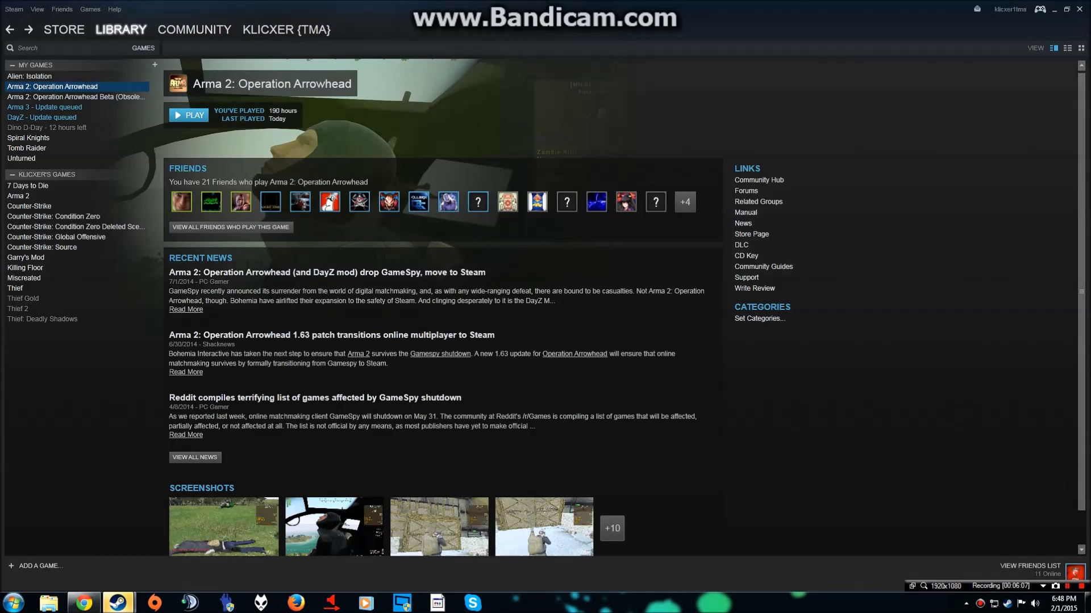
pyautogui.click(64, 30)
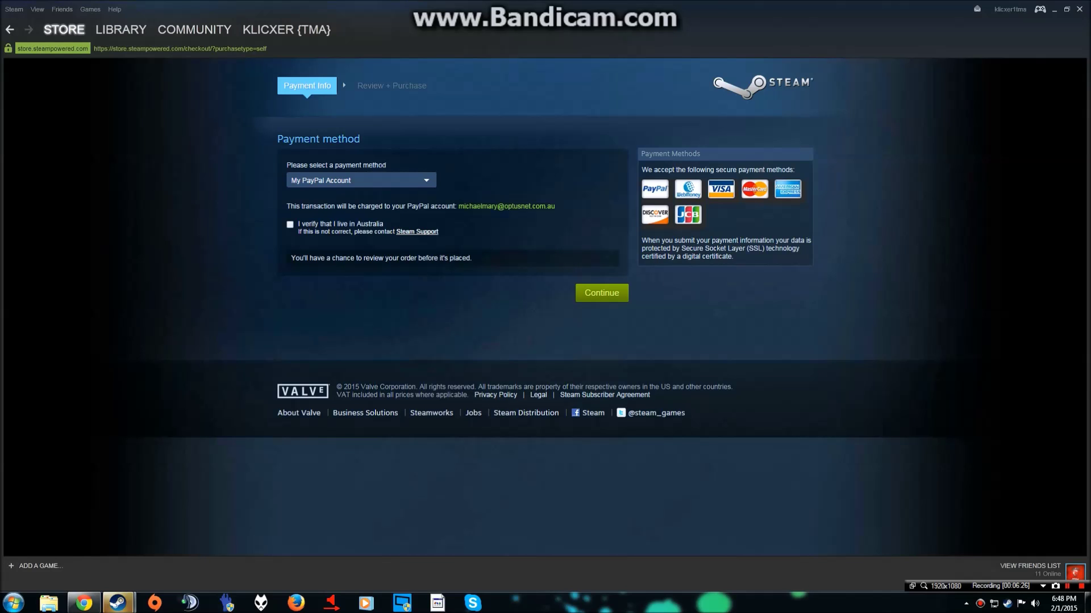
pyautogui.click(120, 30)
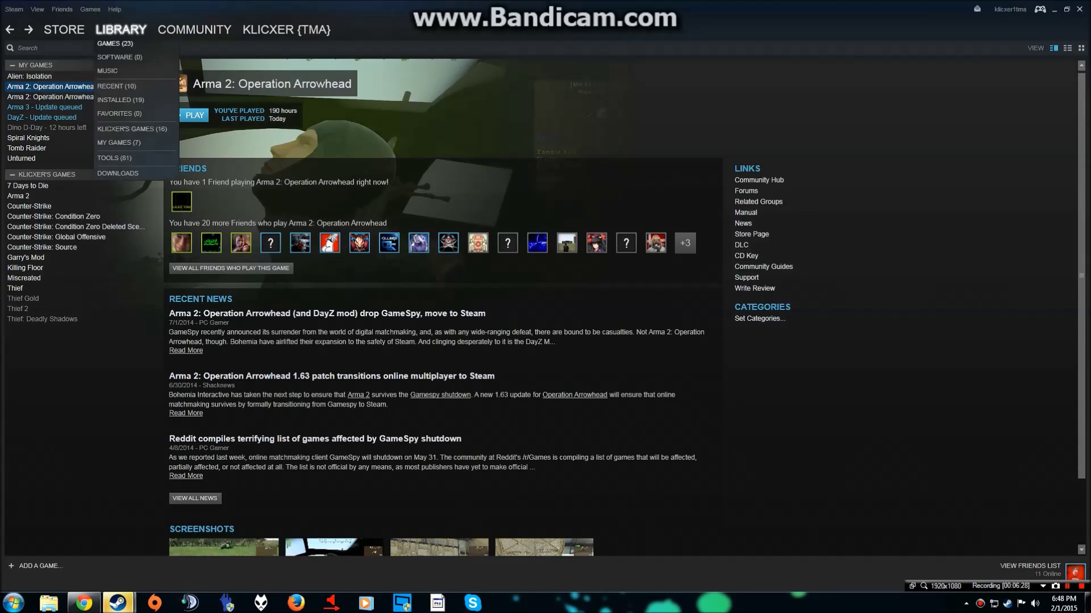
pyautogui.moveTo(63, 30)
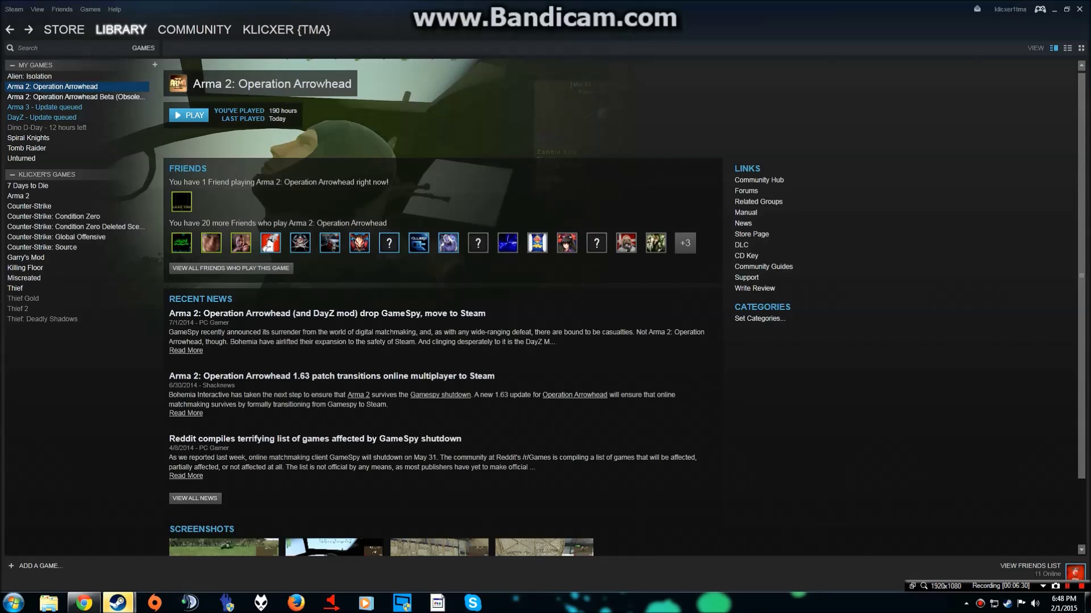
# - Check the Beta (Obsolete) page, return to Operation Arrowhead, and bring up DayZ Launcher
pyautogui.click(73, 97)
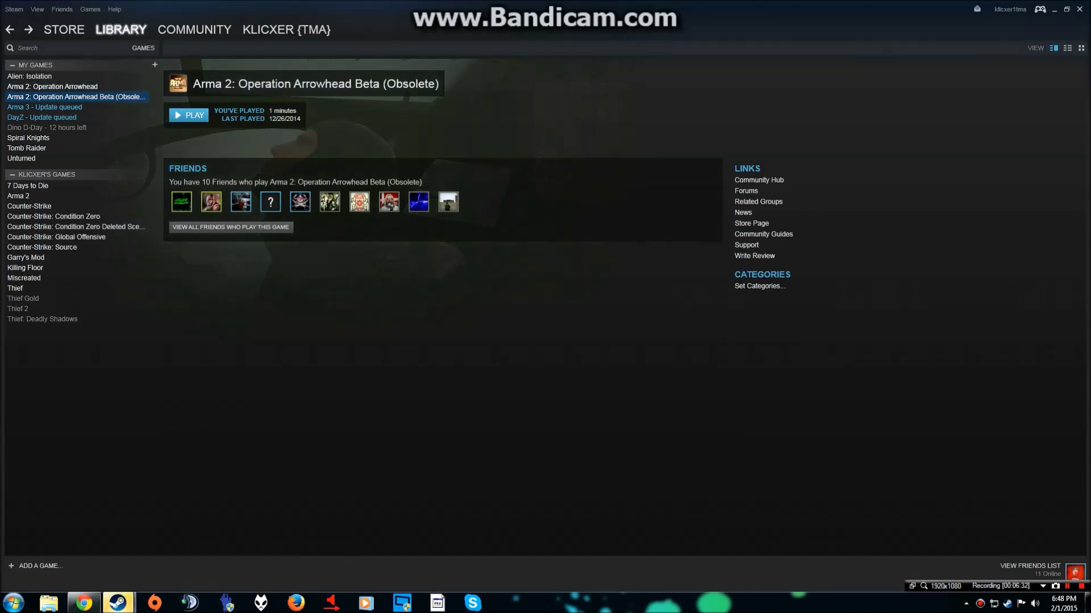
pyautogui.click(52, 86)
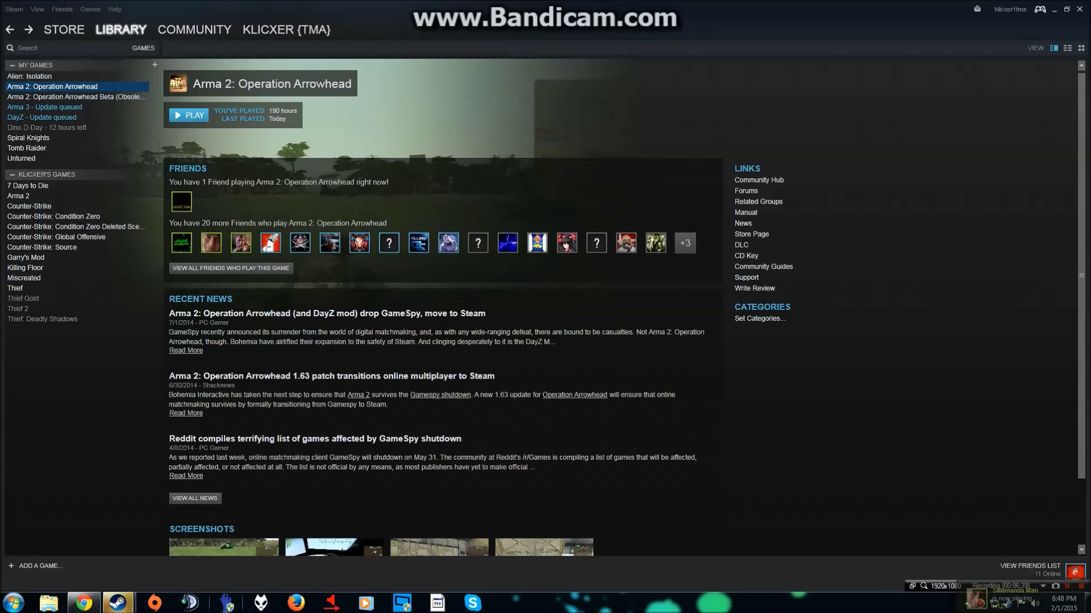
pyautogui.click(226, 603)
# - Move DayZ Launcher to the right half of the screen and review its installed mods
pyautogui.moveTo(398, 73)
pyautogui.mouseDown()
pyautogui.moveTo(573, 25)
pyautogui.moveTo(1090, 23)
pyautogui.mouseUp()
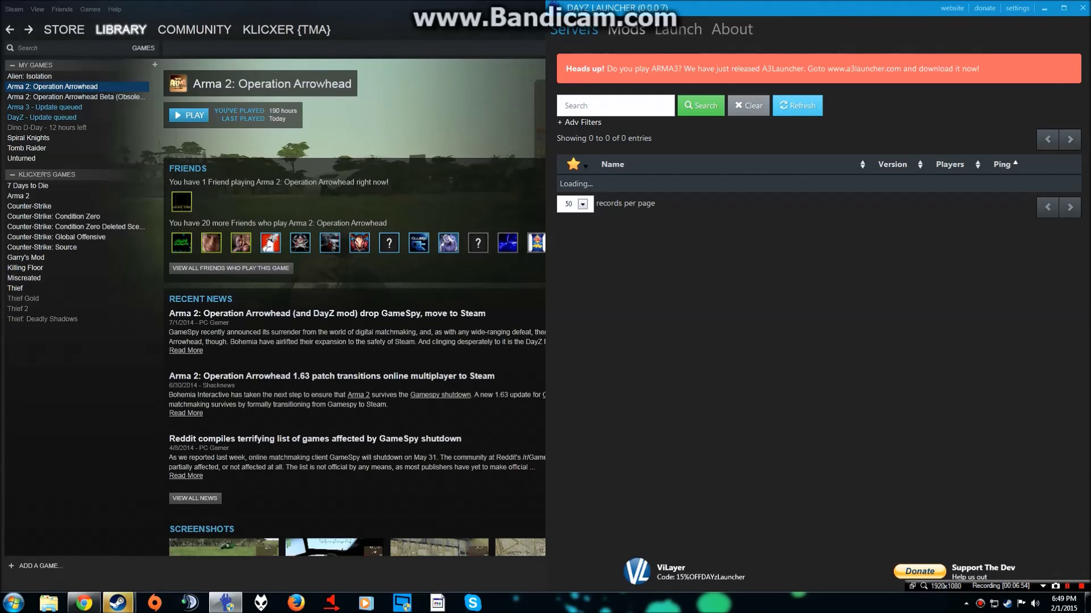
pyautogui.click(626, 29)
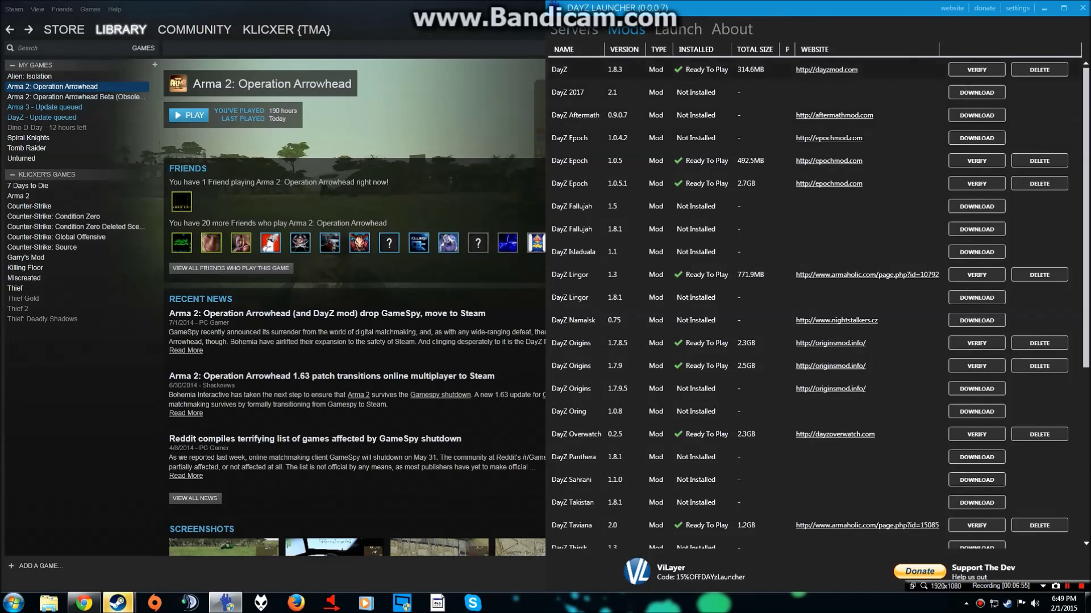
pyautogui.scroll(4, 625, 183)
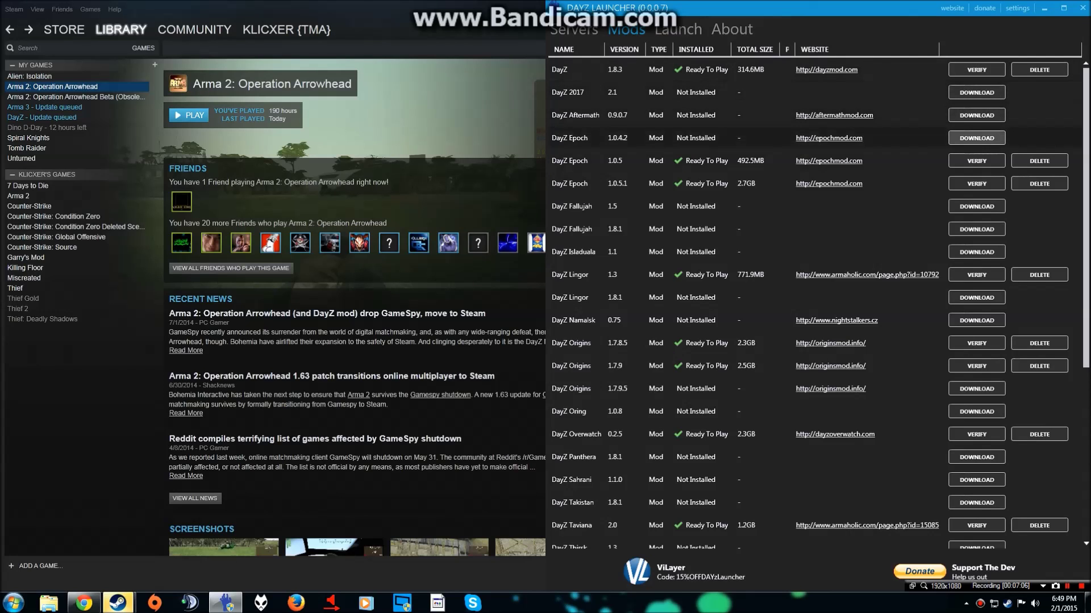
# - Scroll through the loaded servers, view the Quick launch presets, then show the mods and maps list
pyautogui.click(573, 29)
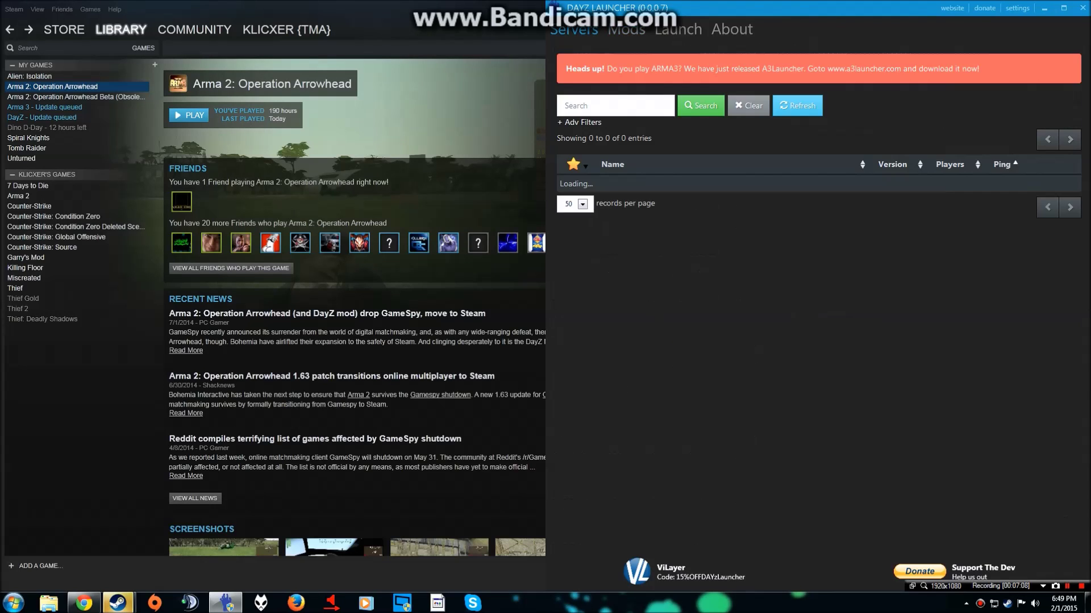
pyautogui.scroll(-15, 812, 347)
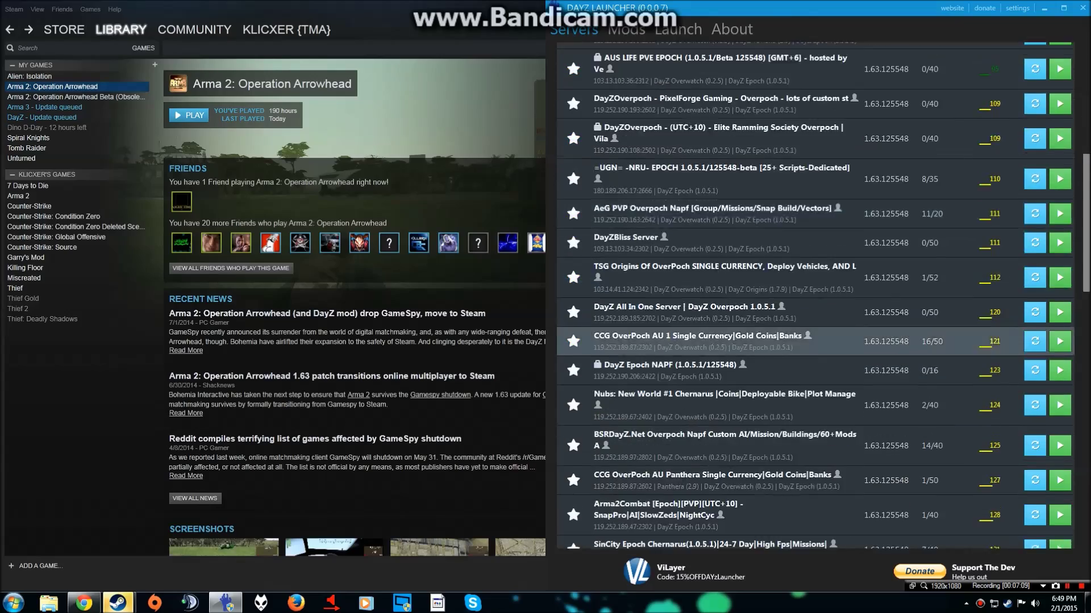
pyautogui.scroll(-10, 812, 348)
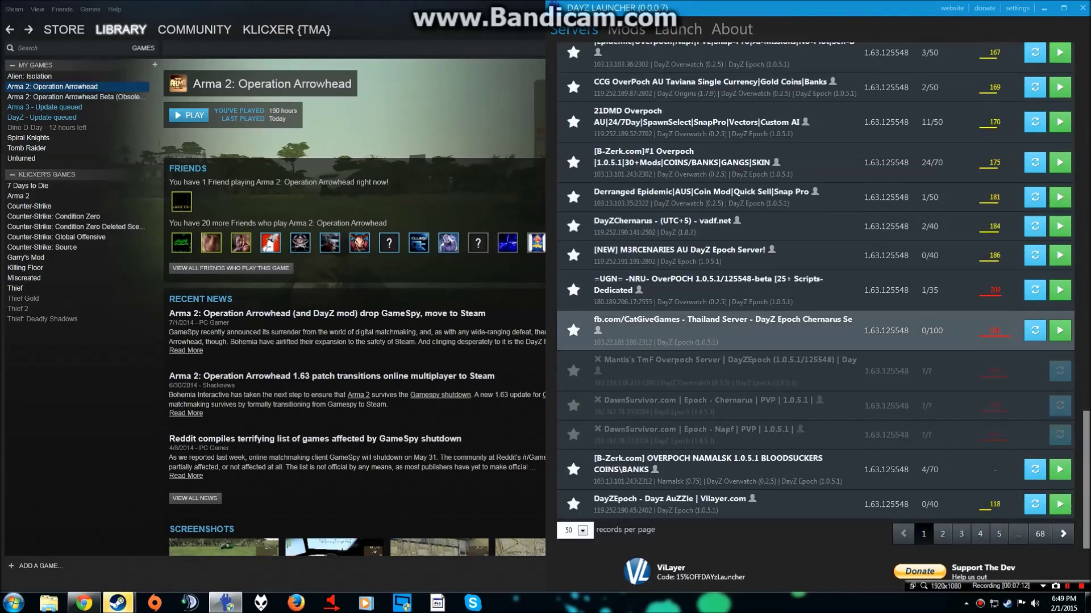
pyautogui.scroll(11, 812, 347)
pyautogui.scroll(10, 813, 341)
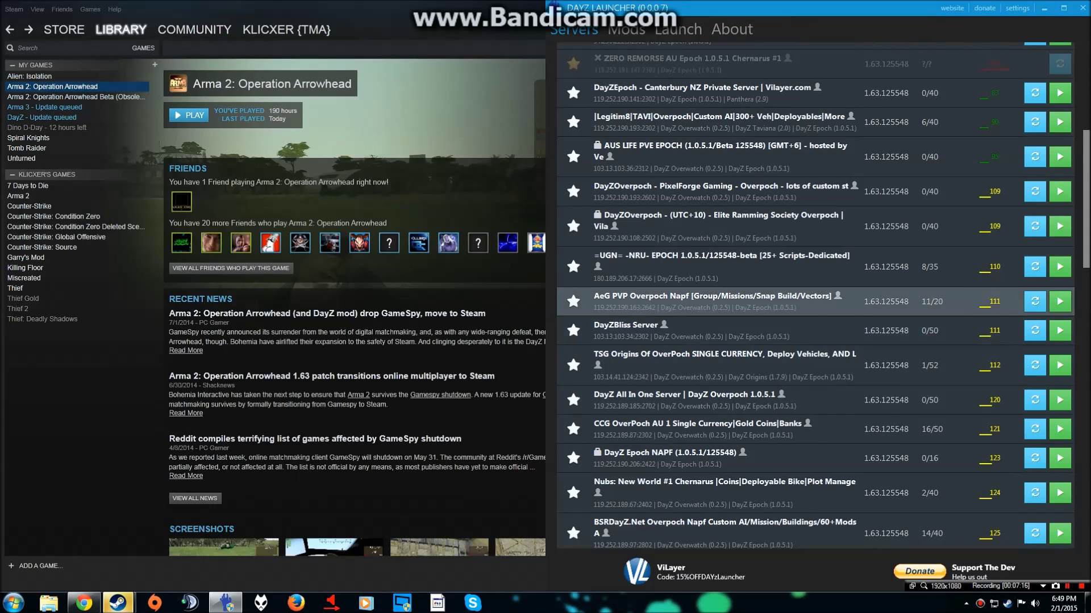
pyautogui.click(678, 29)
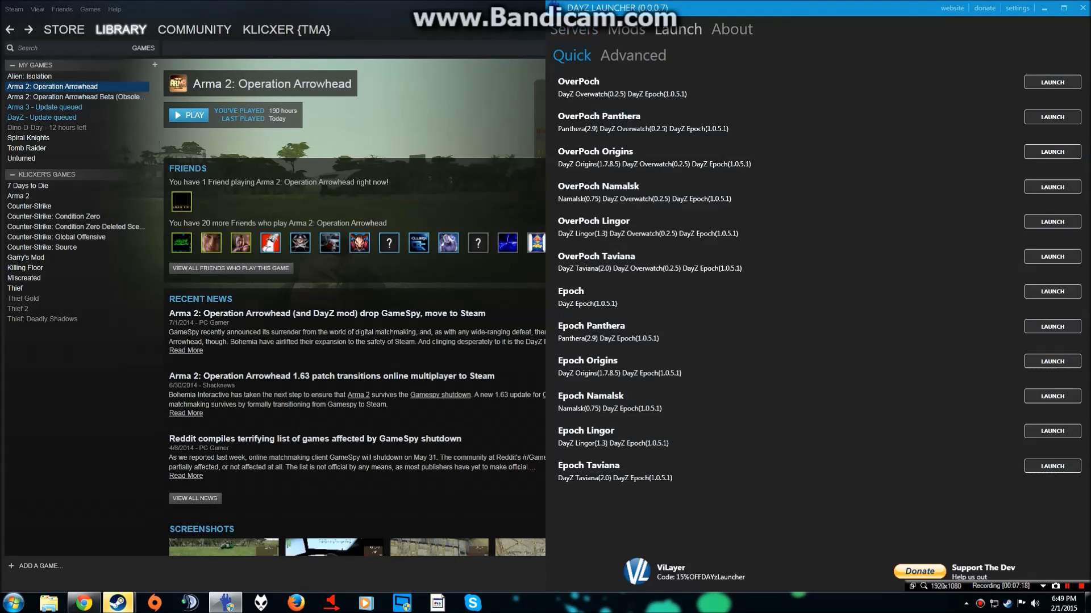
pyautogui.click(626, 29)
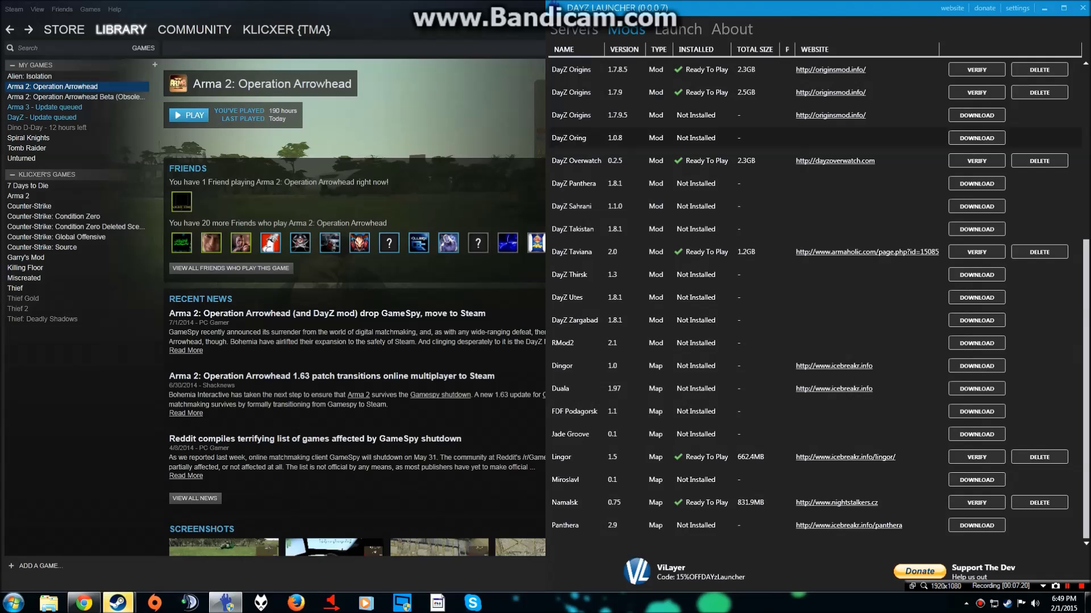
pyautogui.scroll(5, 812, 301)
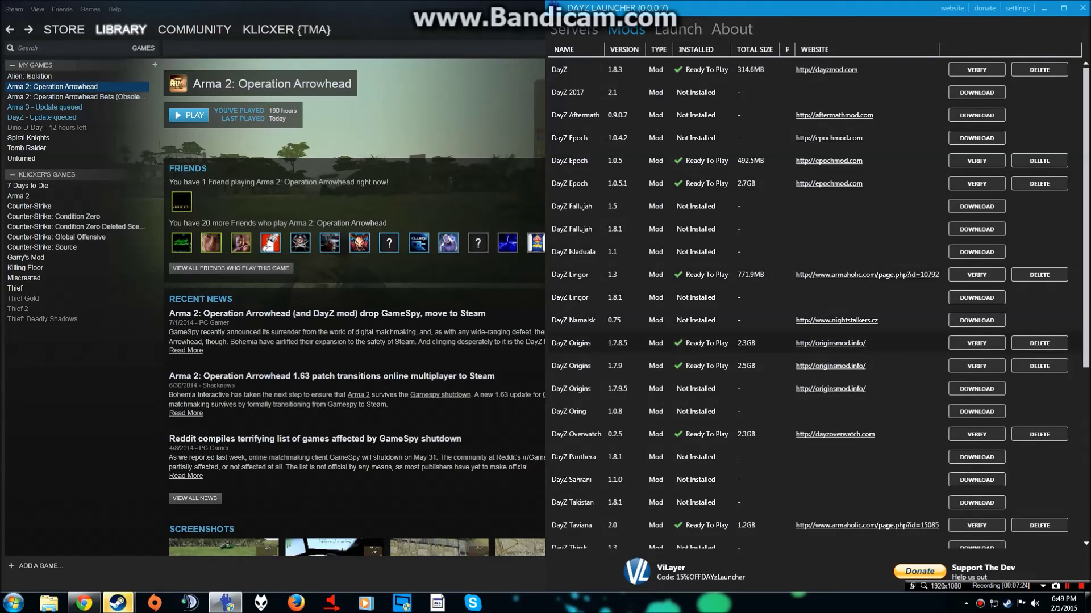
pyautogui.scroll(-2, 806, 352)
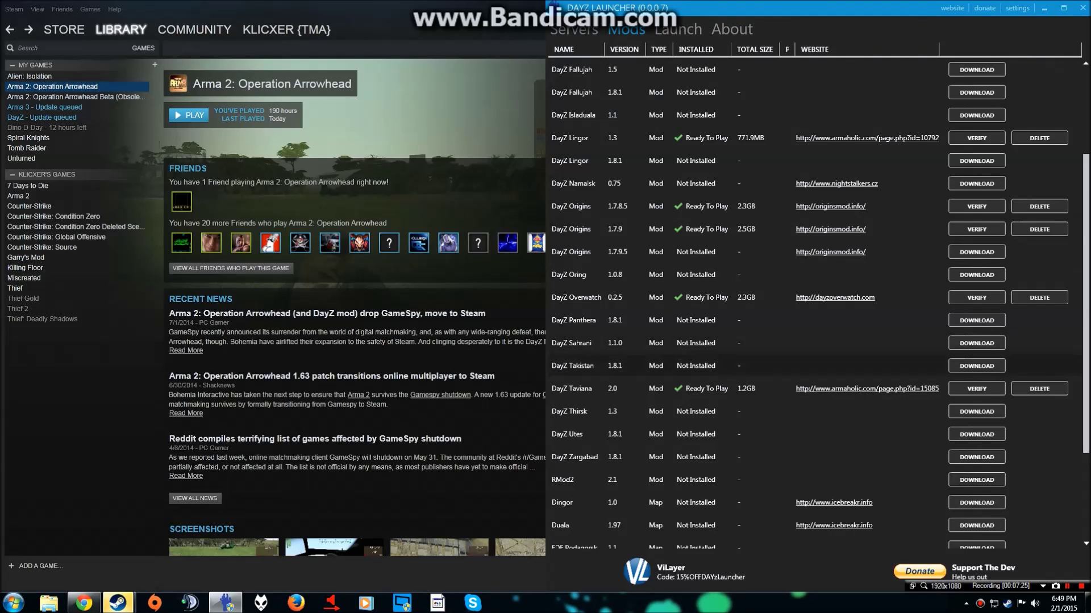
pyautogui.scroll(2, 773, 352)
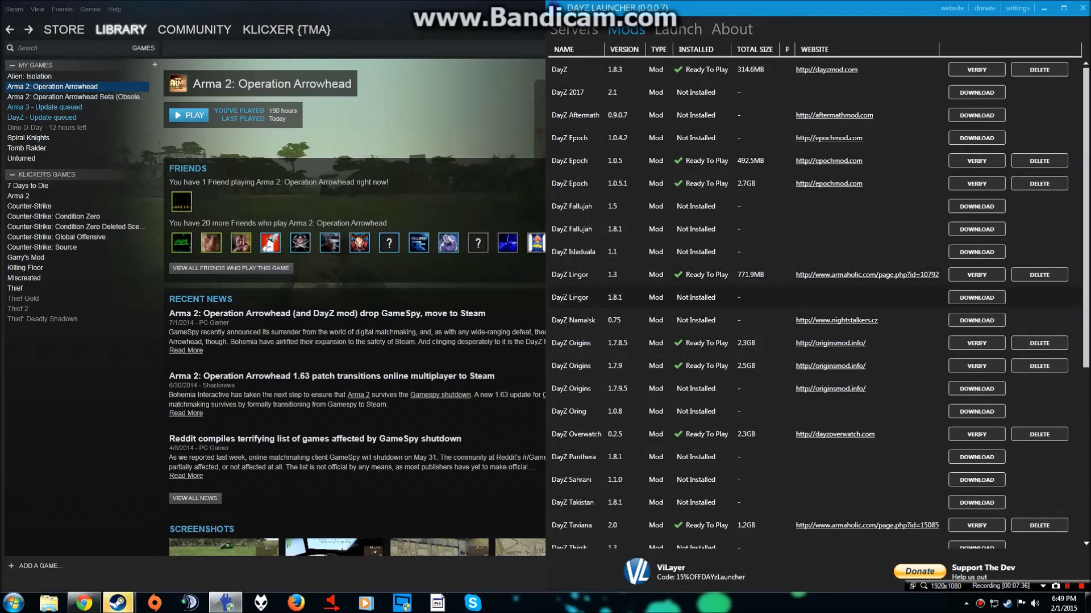
pyautogui.scroll(-5, 739, 318)
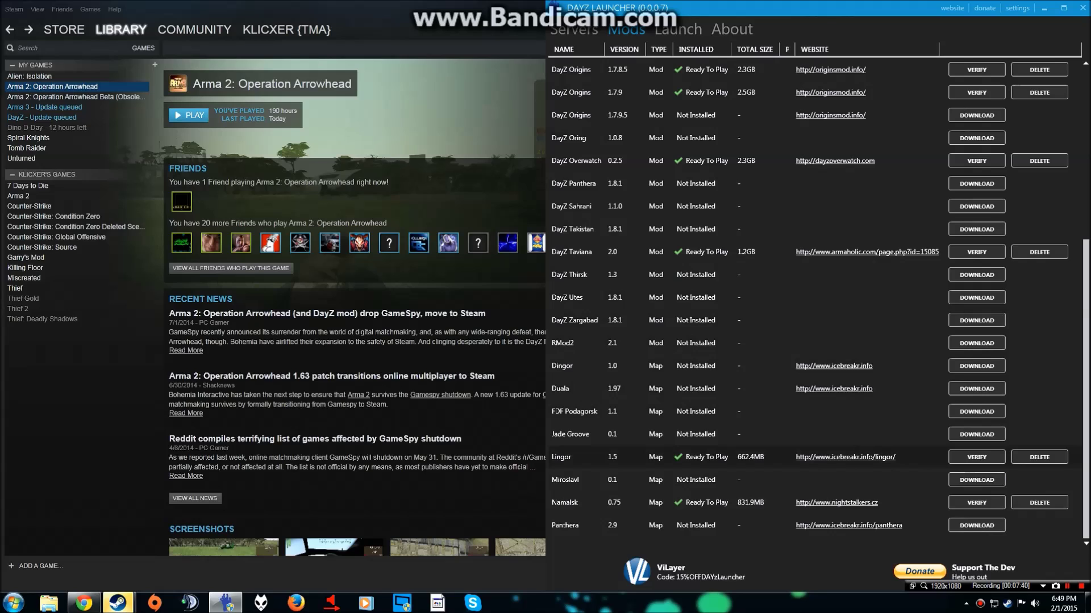
pyautogui.scroll(5, 738, 448)
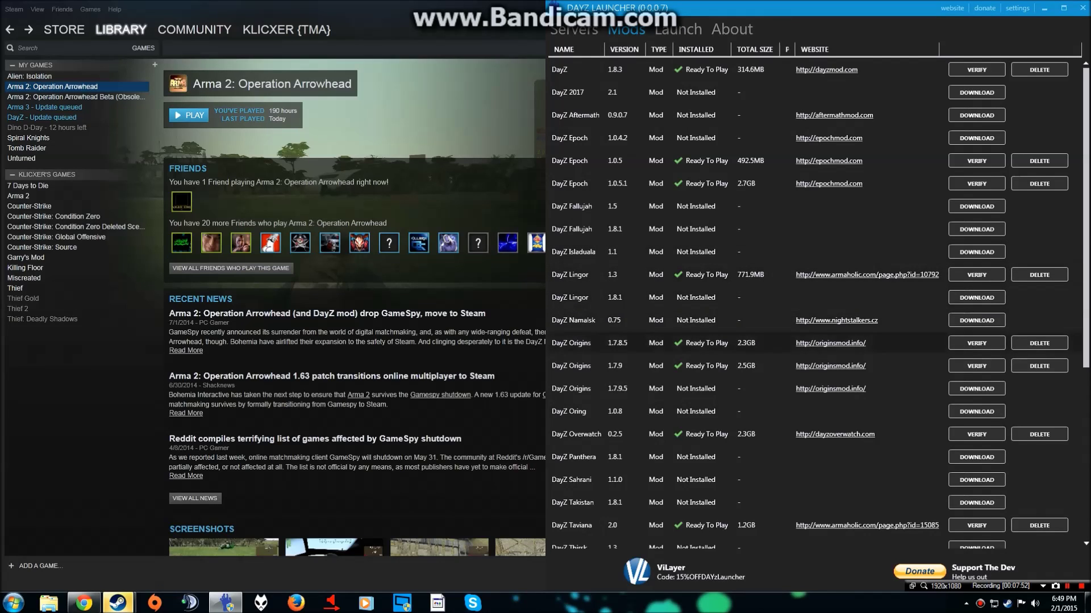
pyautogui.scroll(-4, 813, 275)
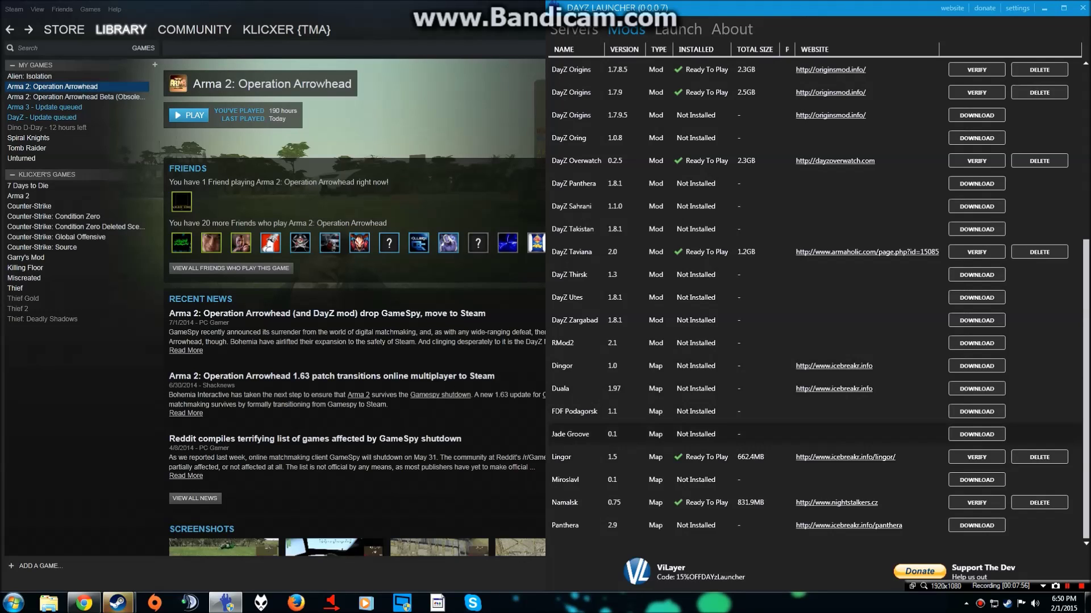
pyautogui.click(573, 30)
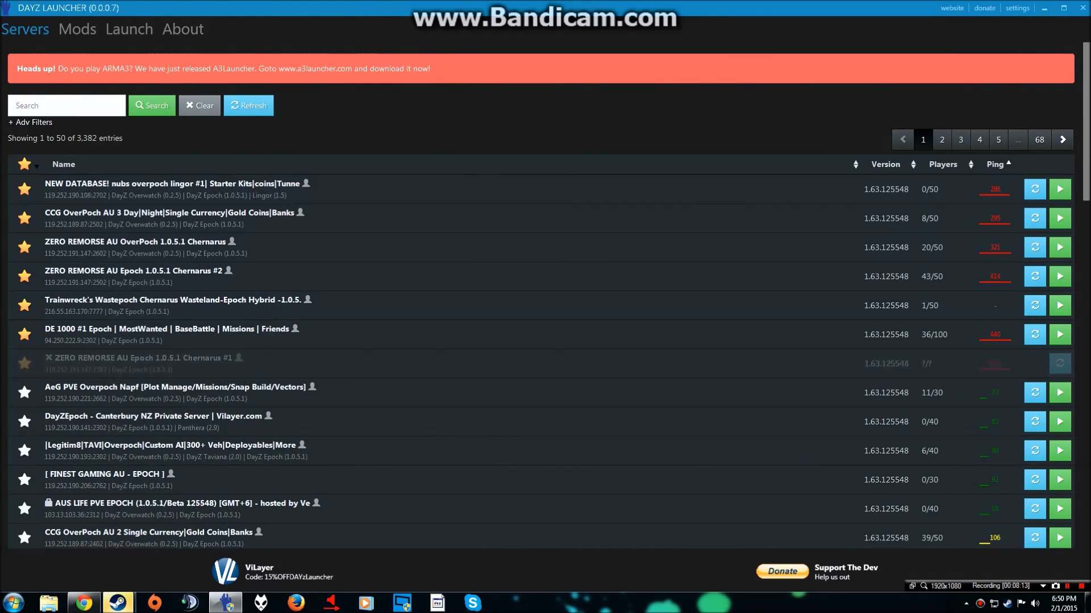
# - Bring up DayZ Launcher from the taskbar to show its full-screen Servers list
pyautogui.moveTo(118, 604)
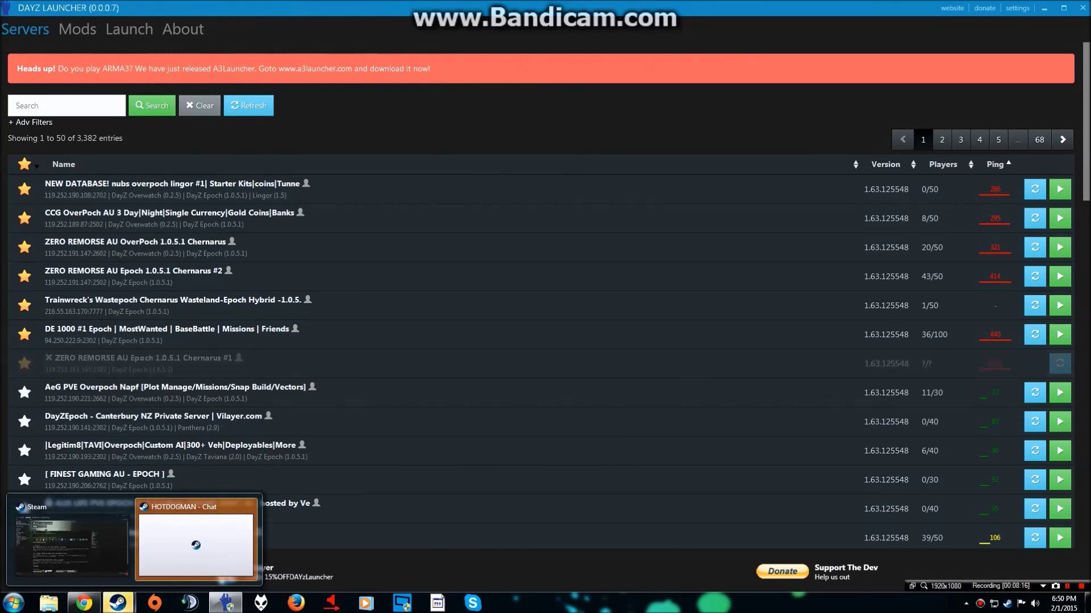